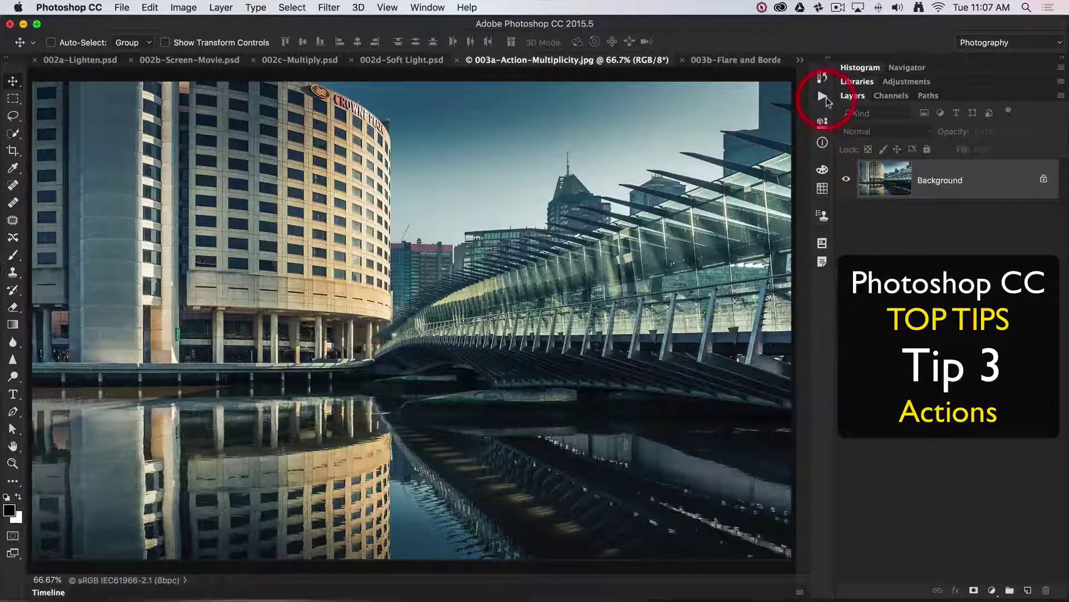
Step: Display the list of action sets and collapse the ESP-Borders&Textures set
{"action": "left_click", "coordinate": [822, 96]}
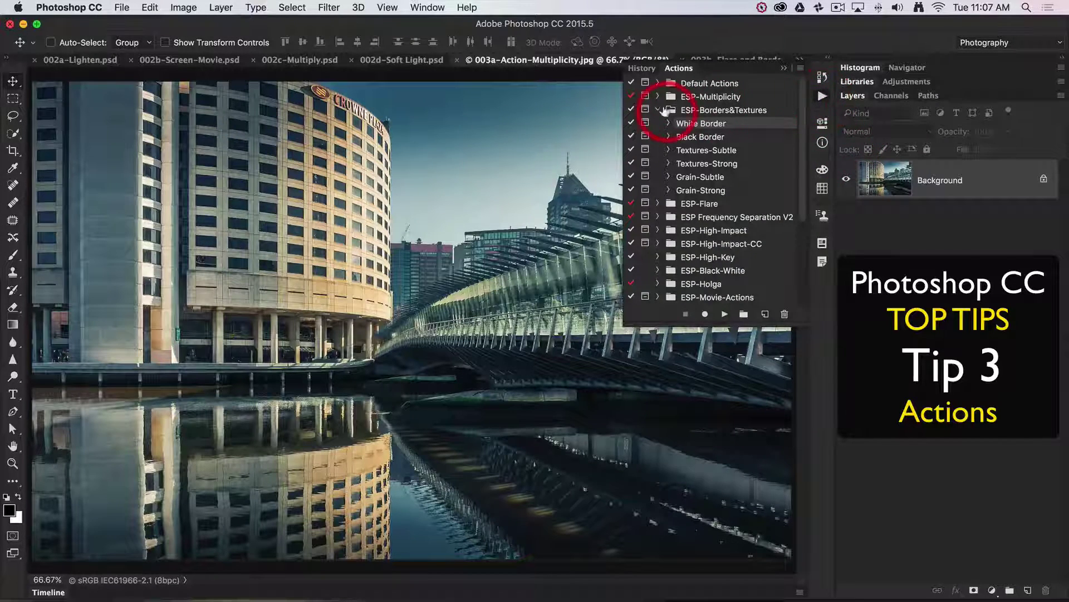
{"action": "left_click", "coordinate": [659, 109]}
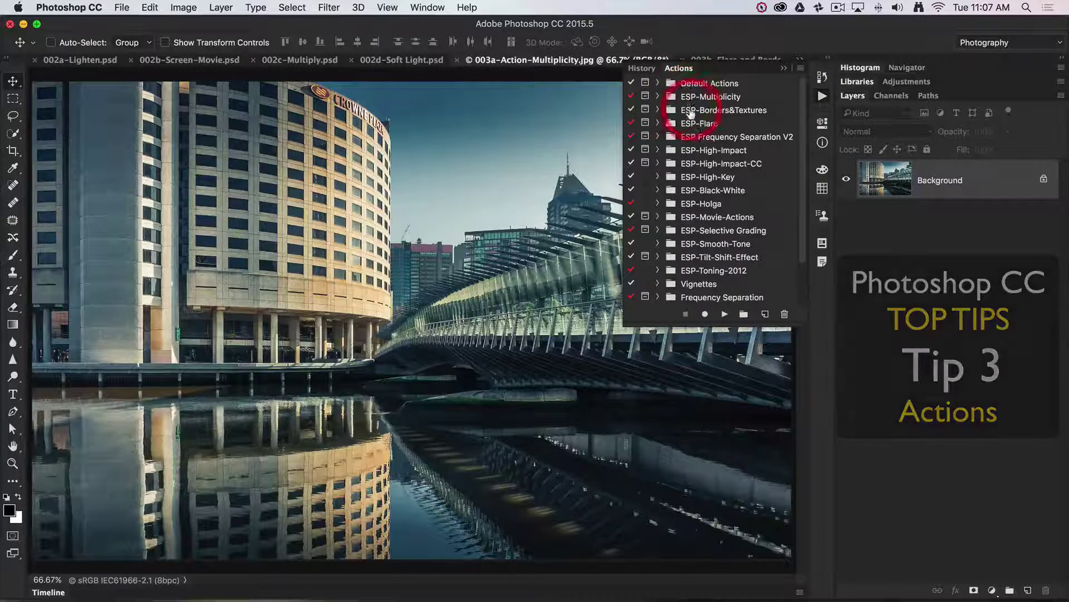
{"action": "scroll", "coordinate": [701, 192], "scroll_direction": "down", "scroll_amount": 1}
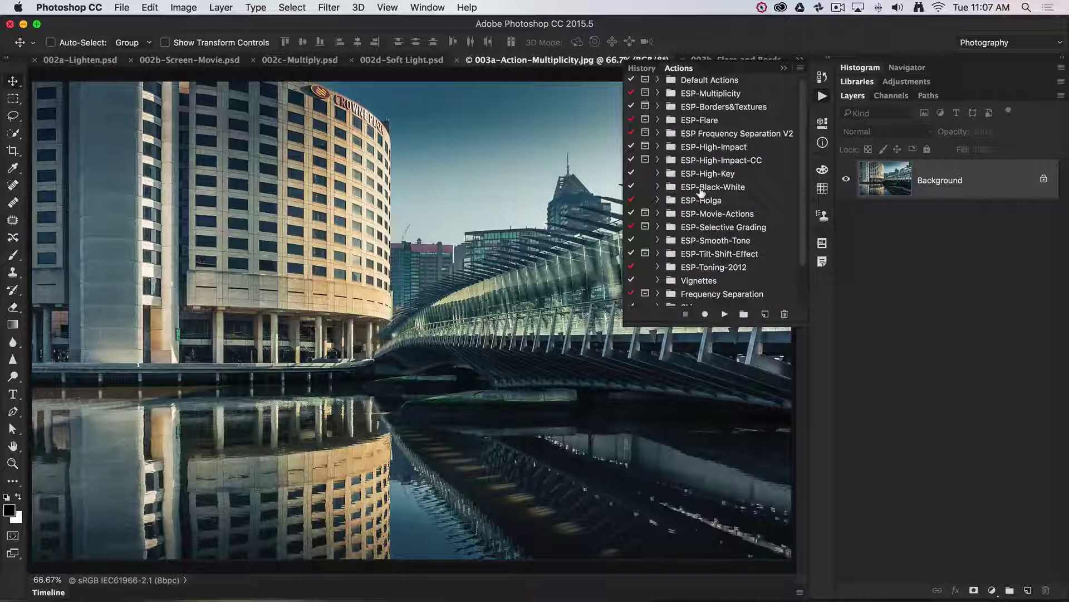
Step: Expand the ESP-Multiplicity set and examine the commands recorded in its Diagonal action, then collapse that action
{"action": "left_click", "coordinate": [700, 122]}
{"action": "left_click", "coordinate": [658, 93]}
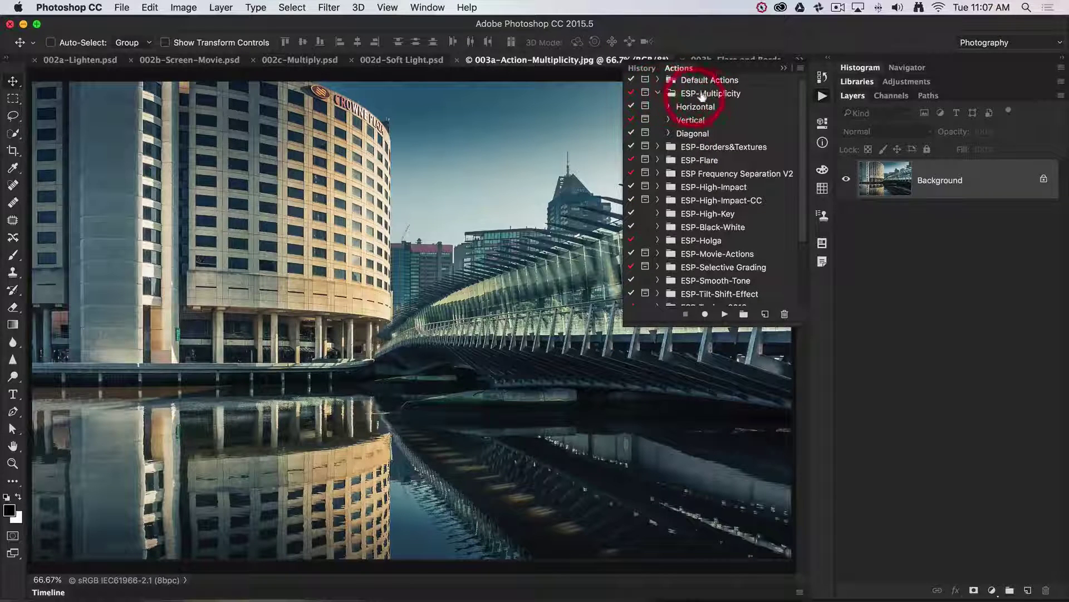
{"action": "left_click", "coordinate": [667, 133]}
{"action": "scroll", "coordinate": [691, 150], "scroll_direction": "down", "scroll_amount": 10}
{"action": "scroll", "coordinate": [700, 159], "scroll_direction": "down", "scroll_amount": 10}
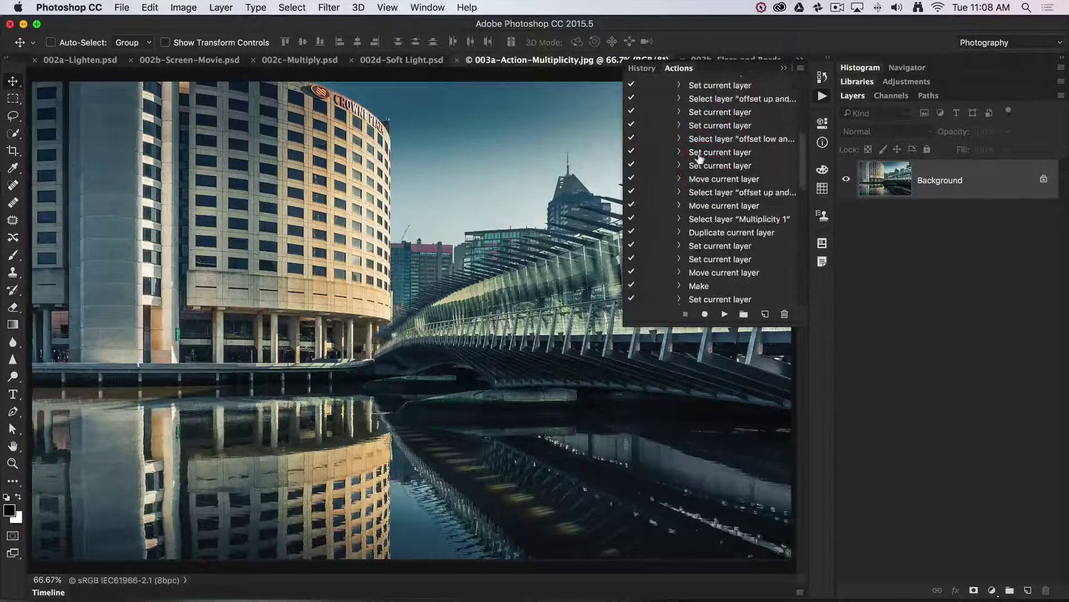
{"action": "scroll", "coordinate": [699, 159], "scroll_direction": "down", "scroll_amount": 6}
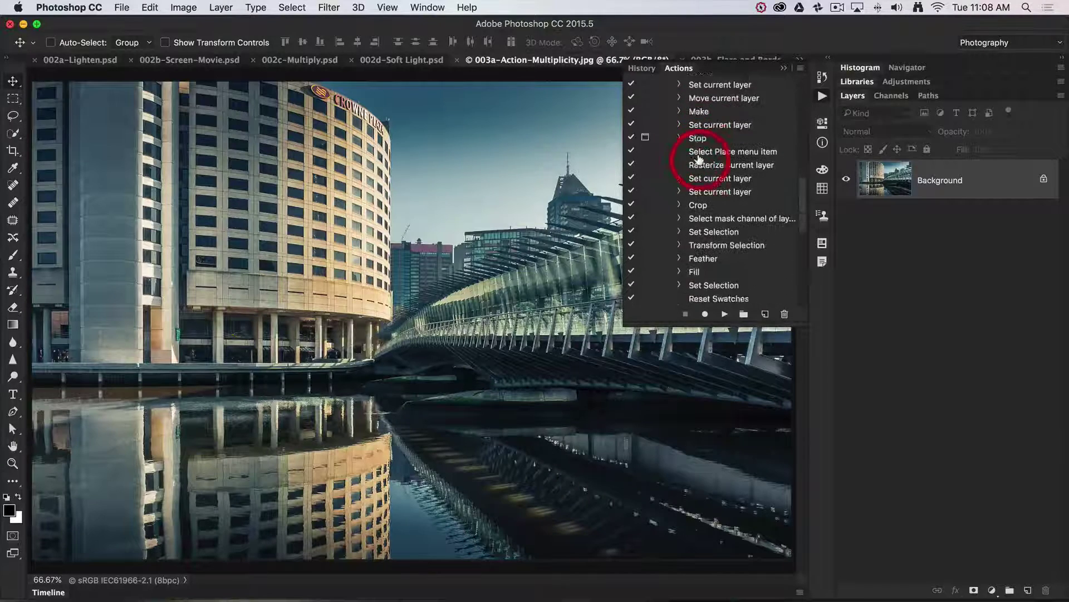
{"action": "scroll", "coordinate": [698, 160], "scroll_direction": "up", "scroll_amount": 20}
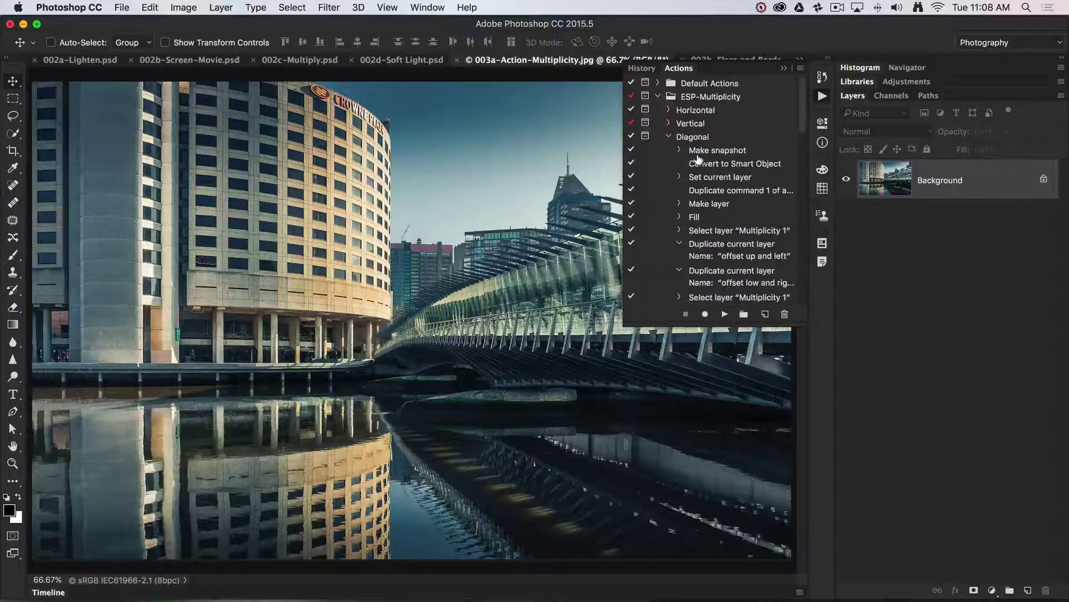
{"action": "left_click", "coordinate": [668, 136]}
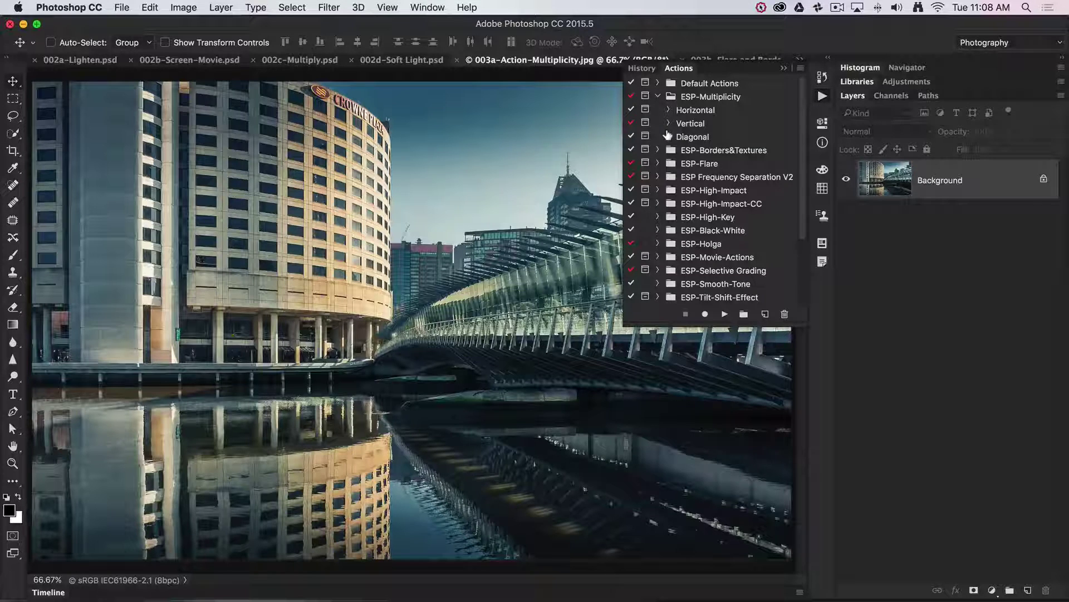
Step: Run the Diagonal action from the ESP-Multiplicity set on the city photo, stopping it before a texture file is placed
{"action": "left_click", "coordinate": [699, 134]}
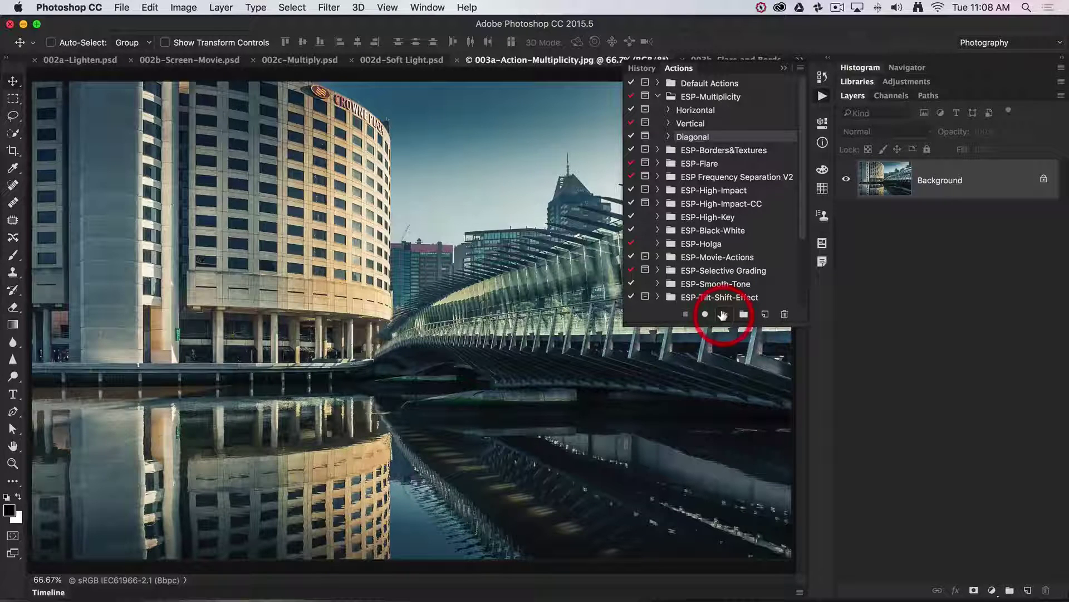
{"action": "left_click", "coordinate": [723, 315]}
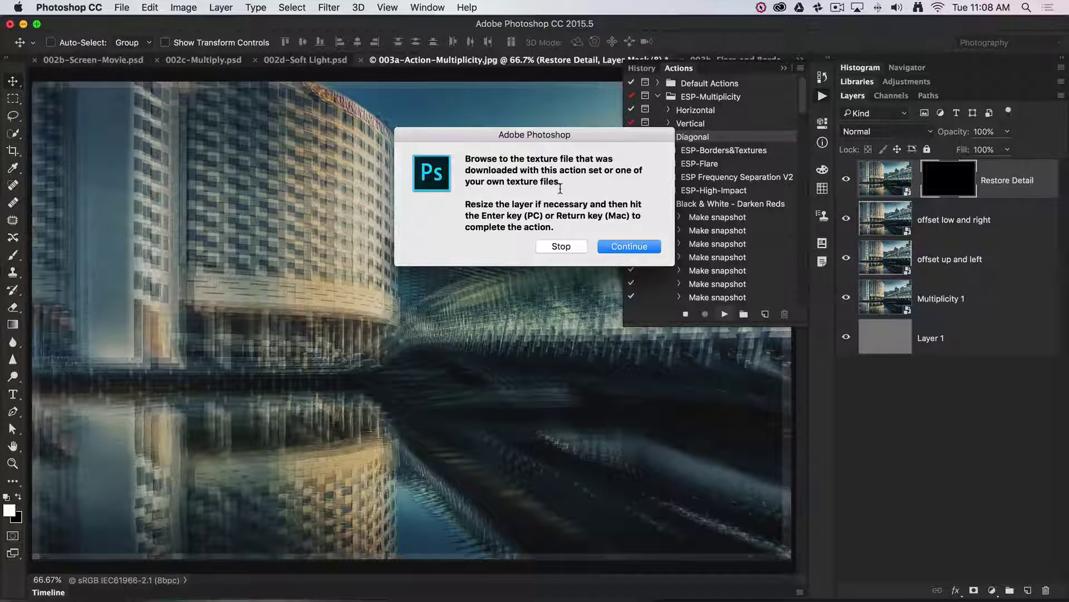
{"action": "left_click", "coordinate": [559, 247]}
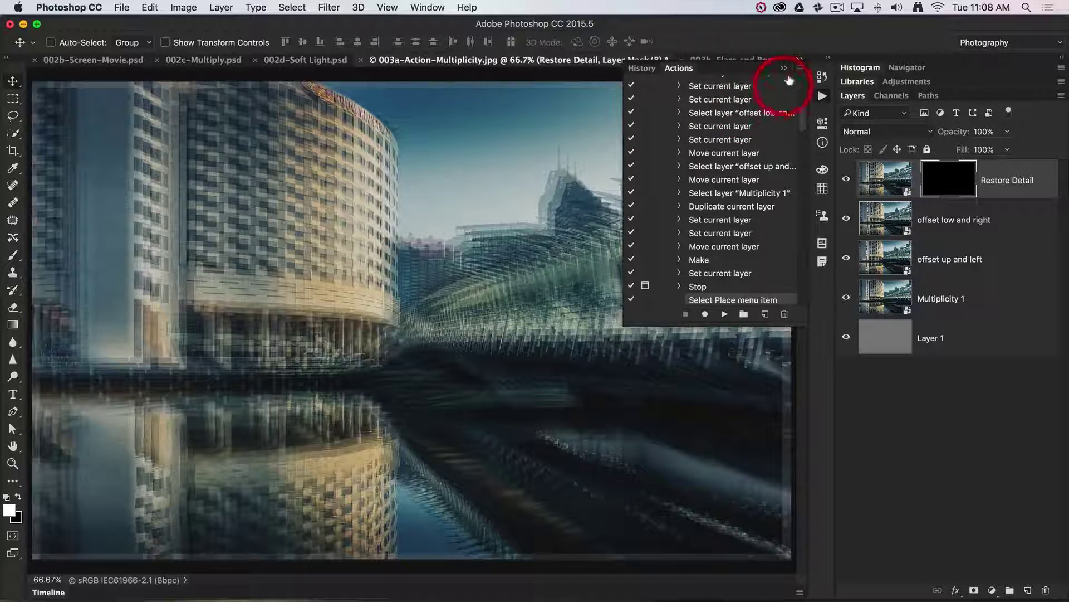
{"action": "left_click", "coordinate": [785, 68]}
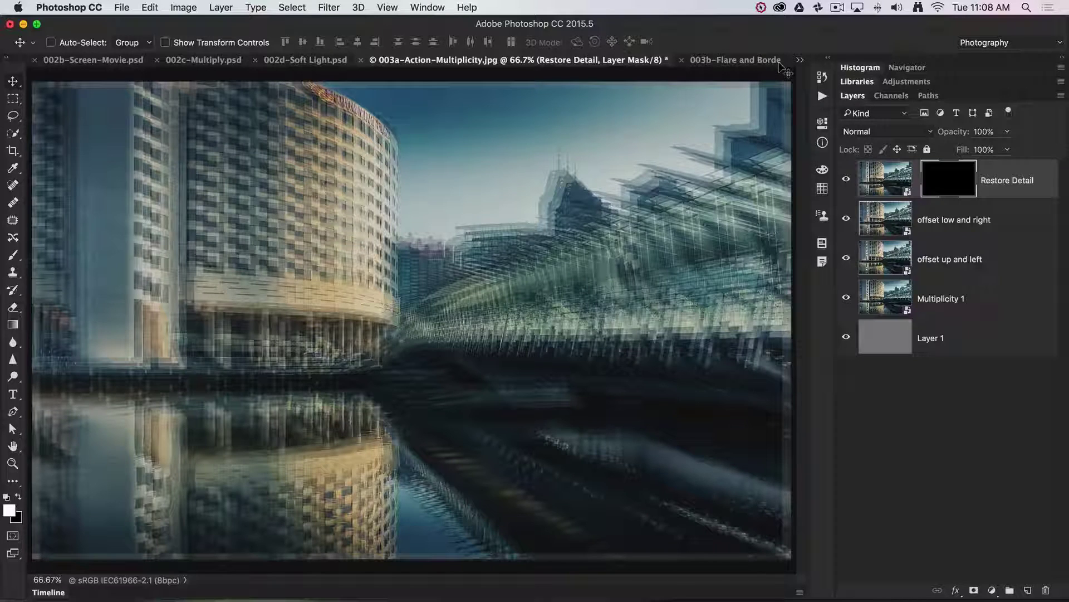
Step: Examine the Restore Detail layer's Smart Object and its layer mask, checking the layer's visibility
{"action": "left_click_drag", "start_coordinate": [884, 177], "coordinate": [894, 197]}
{"action": "left_click", "coordinate": [948, 177]}
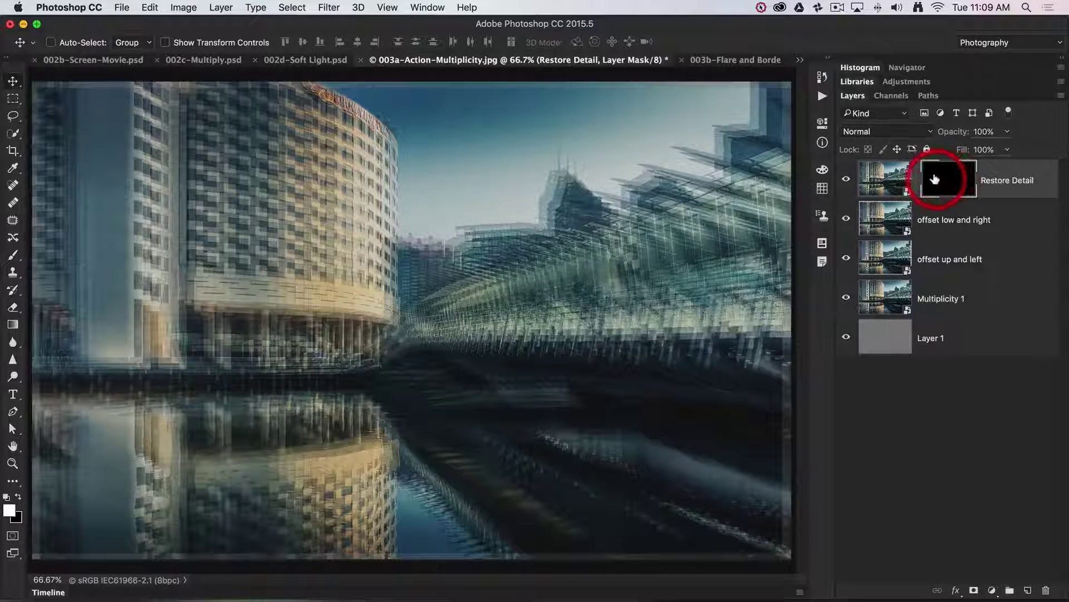
{"action": "left_click", "coordinate": [888, 179]}
{"action": "left_click", "coordinate": [846, 179]}
{"action": "left_click", "coordinate": [846, 179]}
{"action": "left_click", "coordinate": [945, 179]}
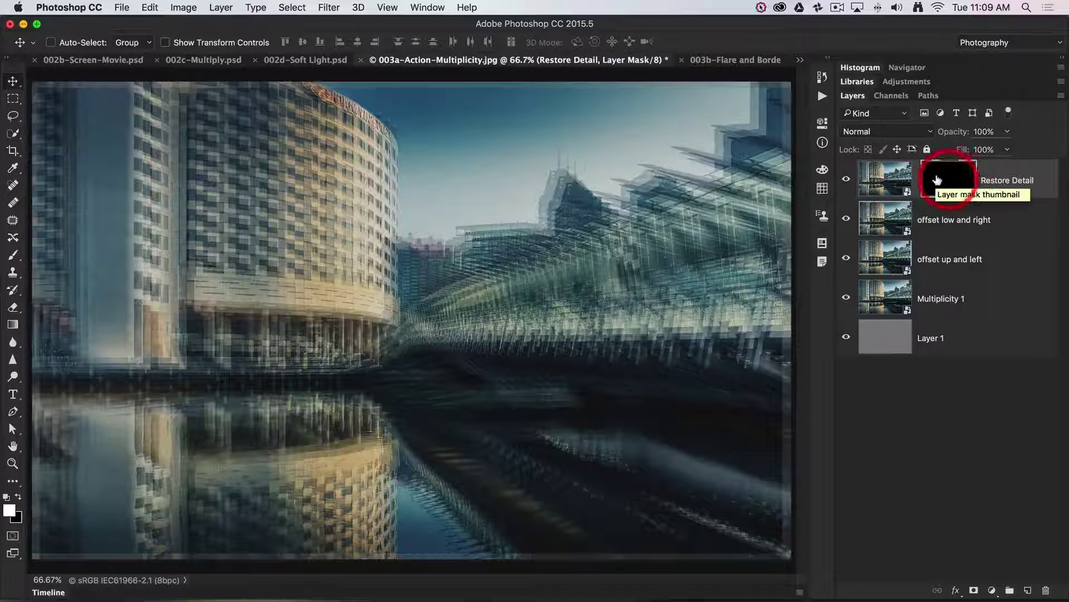
{"action": "left_click", "coordinate": [895, 180]}
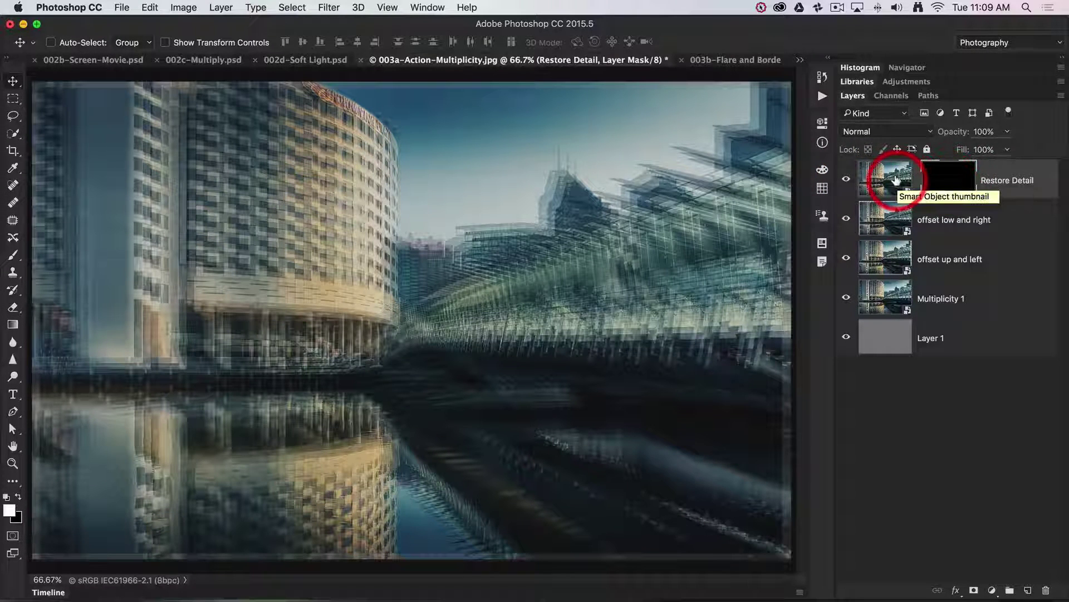
{"action": "left_click", "coordinate": [895, 181]}
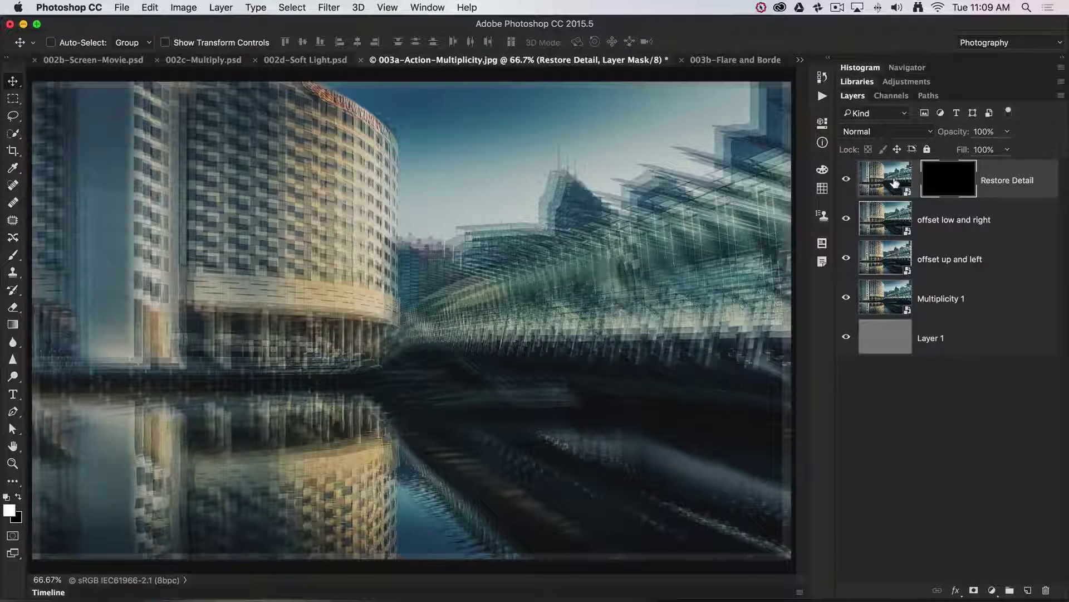
{"action": "left_click_drag", "start_coordinate": [894, 183], "coordinate": [941, 178]}
{"action": "left_click", "coordinate": [620, 204]}
{"action": "left_click_drag", "start_coordinate": [620, 204], "coordinate": [372, 190]}
Step: Paint white on the Restore Detail mask over the sky and distant buildings with a soft 700 px brush at 0% hardness
{"action": "key", "text": "b"}
{"action": "left_click", "coordinate": [219, 215]}
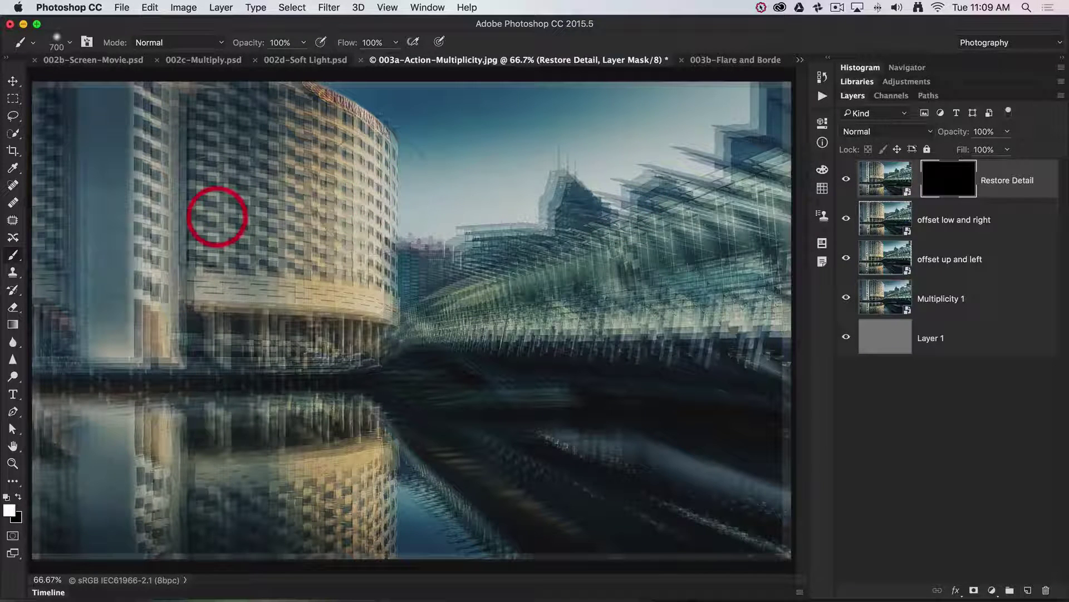
{"action": "left_click", "coordinate": [71, 43]}
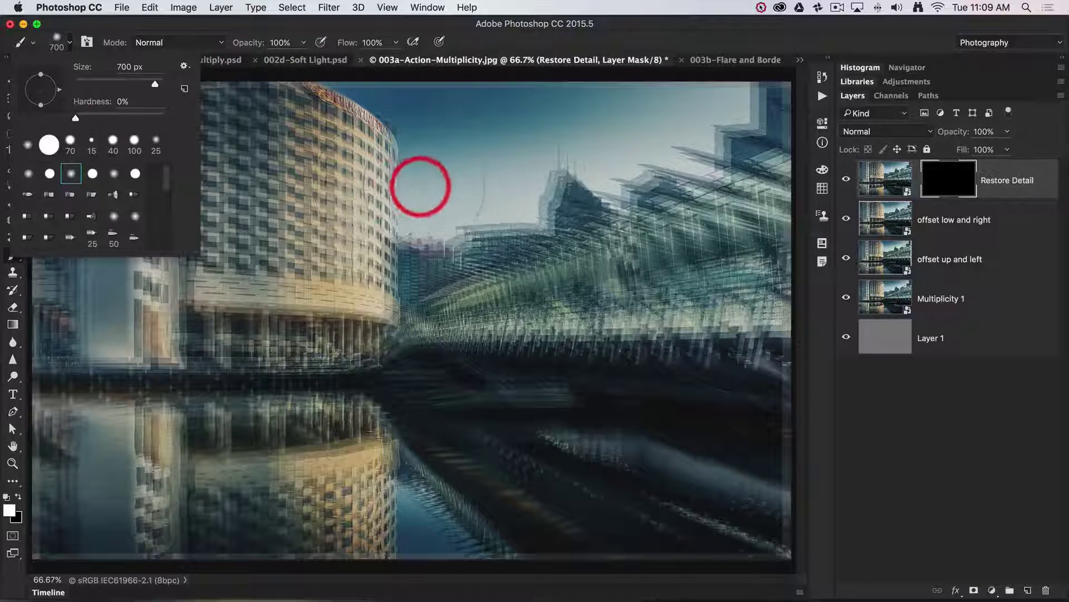
{"action": "left_click", "coordinate": [450, 187]}
{"action": "mouse_move", "coordinate": [446, 201]}
{"action": "left_mouse_down"}
{"action": "mouse_move", "coordinate": [526, 190]}
{"action": "mouse_move", "coordinate": [526, 173]}
{"action": "mouse_move", "coordinate": [574, 150]}
{"action": "mouse_move", "coordinate": [759, 90]}
{"action": "mouse_move", "coordinate": [570, 126]}
{"action": "mouse_move", "coordinate": [427, 100]}
{"action": "mouse_move", "coordinate": [397, 73]}
{"action": "mouse_move", "coordinate": [433, 140]}
{"action": "mouse_move", "coordinate": [422, 193]}
{"action": "mouse_move", "coordinate": [435, 193]}
{"action": "mouse_move", "coordinate": [439, 150]}
{"action": "mouse_move", "coordinate": [435, 136]}
{"action": "mouse_move", "coordinate": [428, 236]}
{"action": "mouse_move", "coordinate": [662, 139]}
{"action": "mouse_move", "coordinate": [558, 124]}
{"action": "mouse_move", "coordinate": [502, 164]}
{"action": "left_mouse_up"}
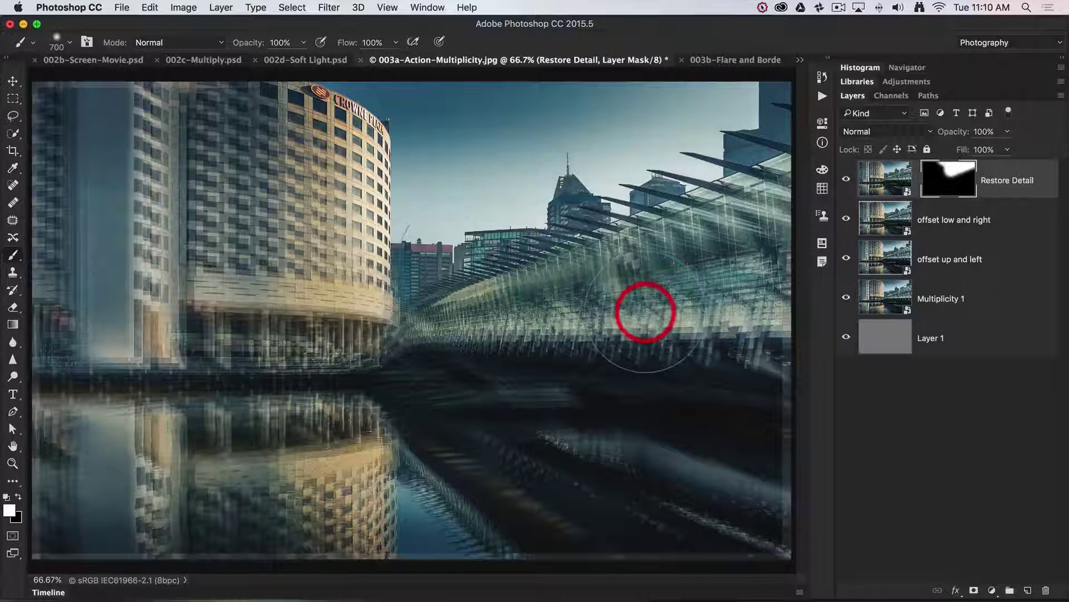
{"action": "left_click_drag", "start_coordinate": [434, 223], "coordinate": [477, 208]}
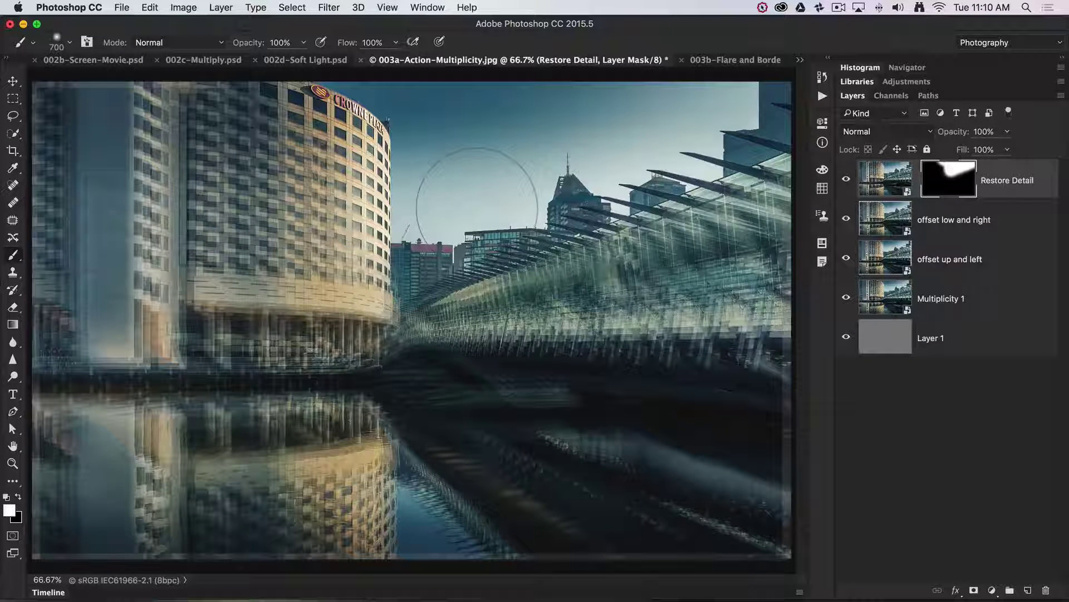
Step: Compare the original photo with the edited result by switching the history to Snapshot 1 and back to the last Brush Tool state
{"action": "mouse_move", "coordinate": [527, 191]}
{"action": "left_mouse_down"}
{"action": "mouse_move", "coordinate": [788, 109]}
{"action": "mouse_move", "coordinate": [820, 82]}
{"action": "left_mouse_up"}
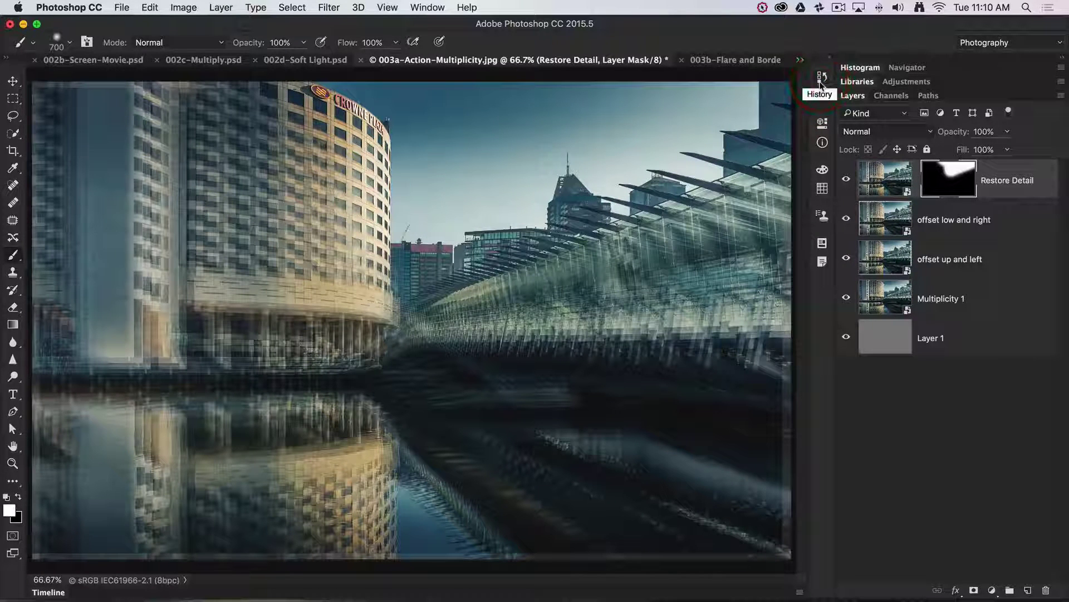
{"action": "left_click_drag", "start_coordinate": [800, 176], "coordinate": [732, 101]}
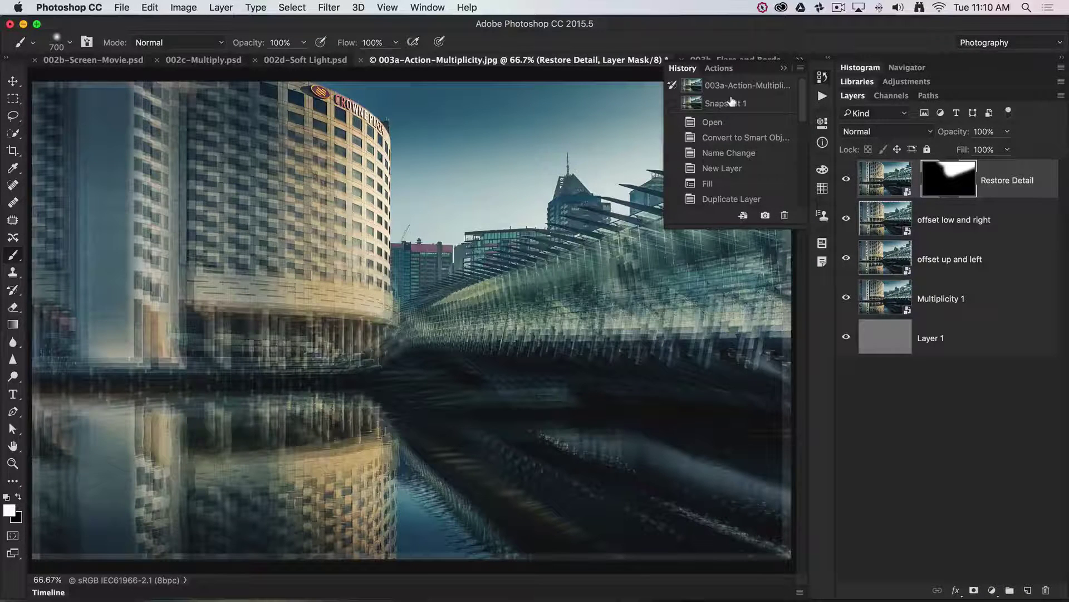
{"action": "left_click", "coordinate": [732, 101]}
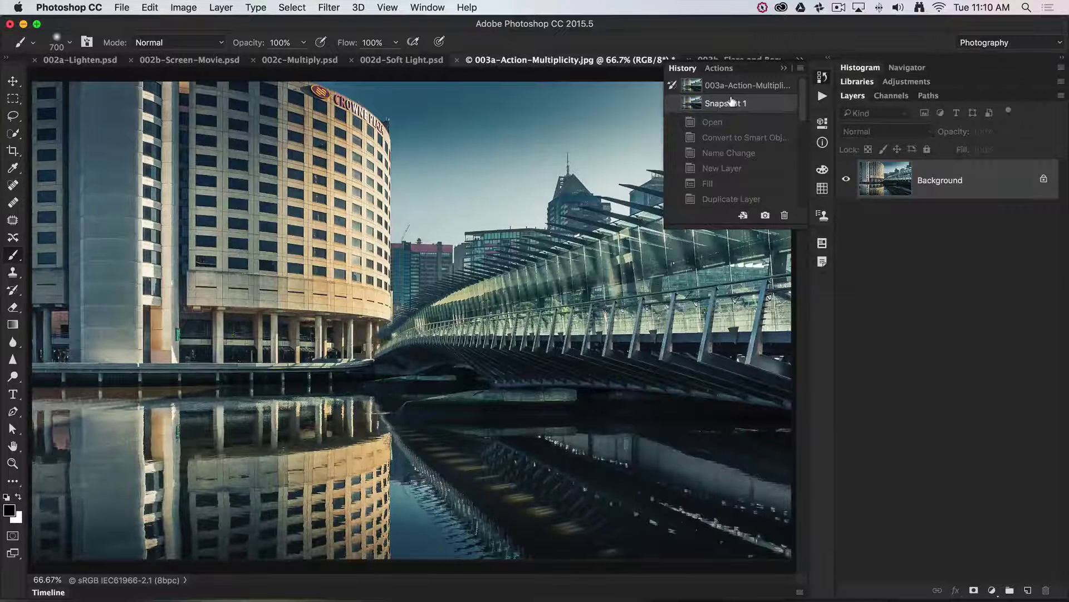
{"action": "left_click", "coordinate": [799, 104]}
{"action": "left_click_drag", "start_coordinate": [801, 102], "coordinate": [799, 201]}
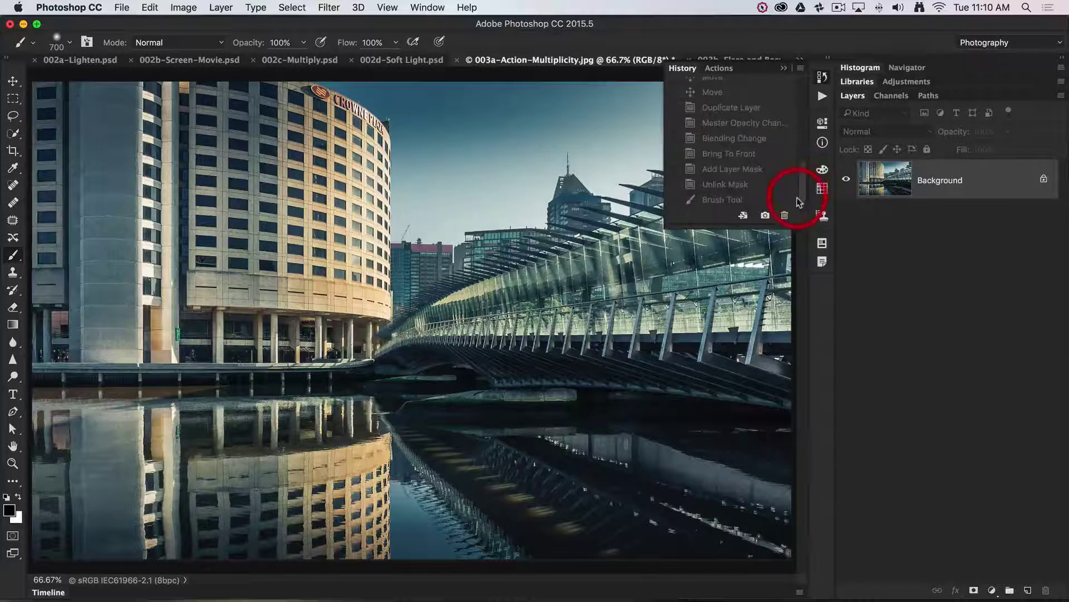
{"action": "left_click", "coordinate": [754, 198]}
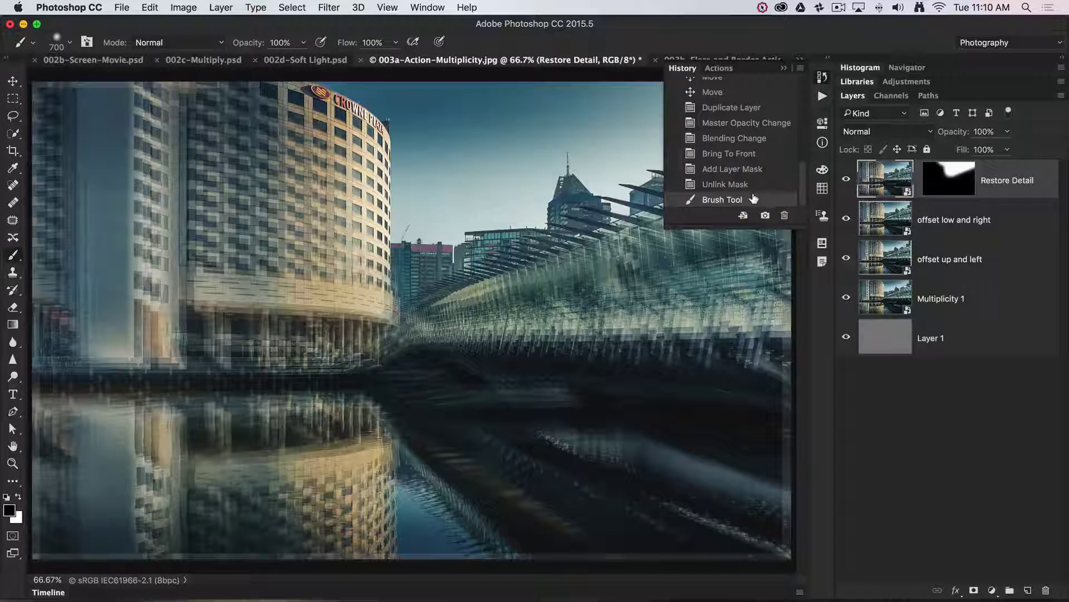
{"action": "left_click", "coordinate": [778, 68]}
{"action": "left_click", "coordinate": [782, 68]}
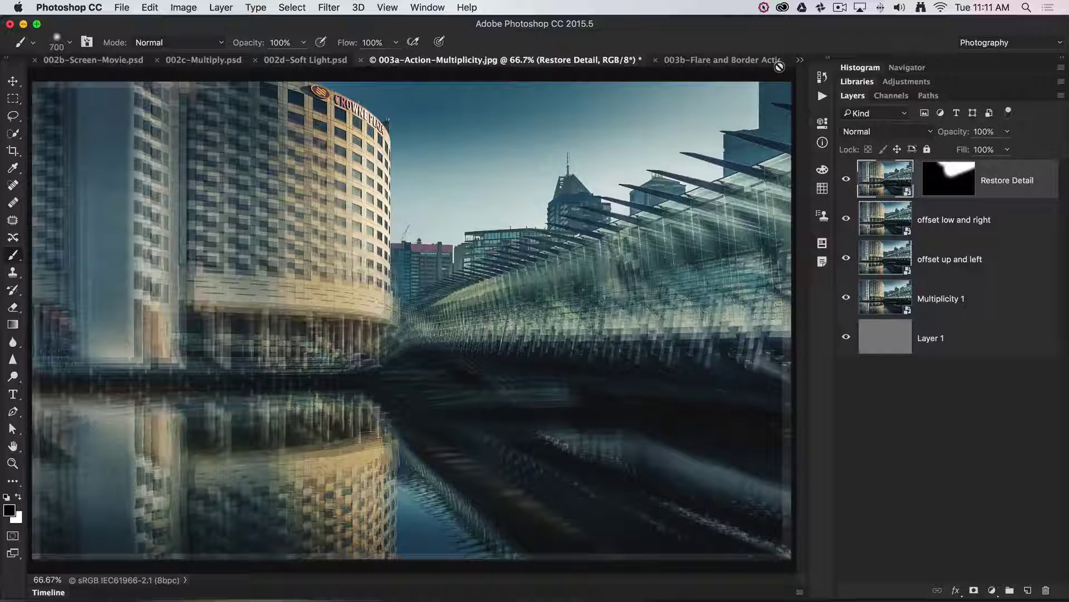
Step: Switch to 003b-Flare and Border Actions.jpg and collapse the expanded ESP-Multiplicity and ESP-High-Impact action sets
{"action": "left_click", "coordinate": [732, 59]}
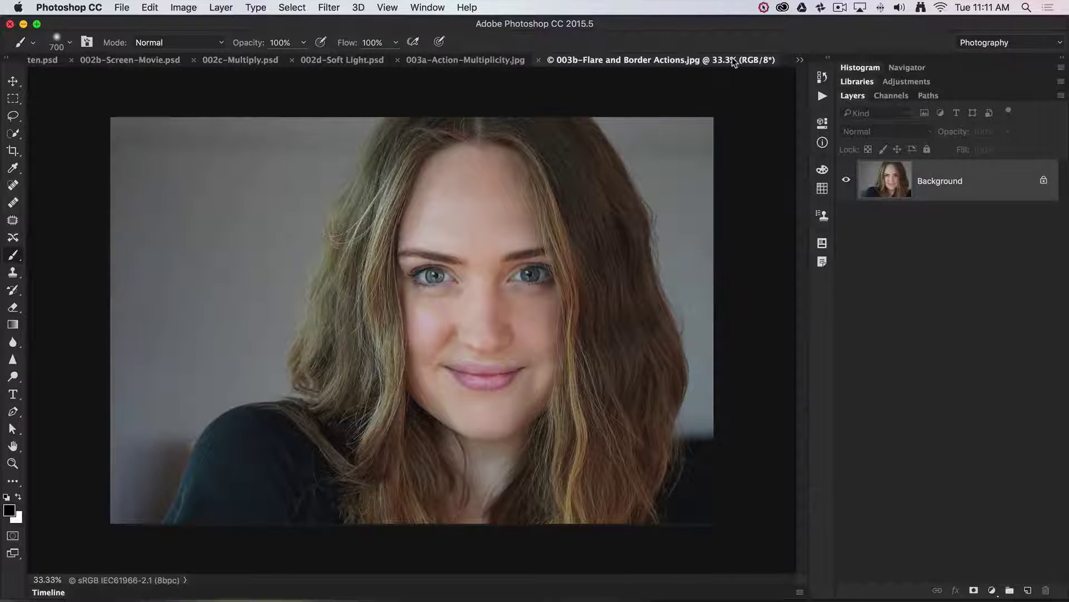
{"action": "scroll", "coordinate": [732, 58], "scroll_direction": "up", "scroll_amount": 2}
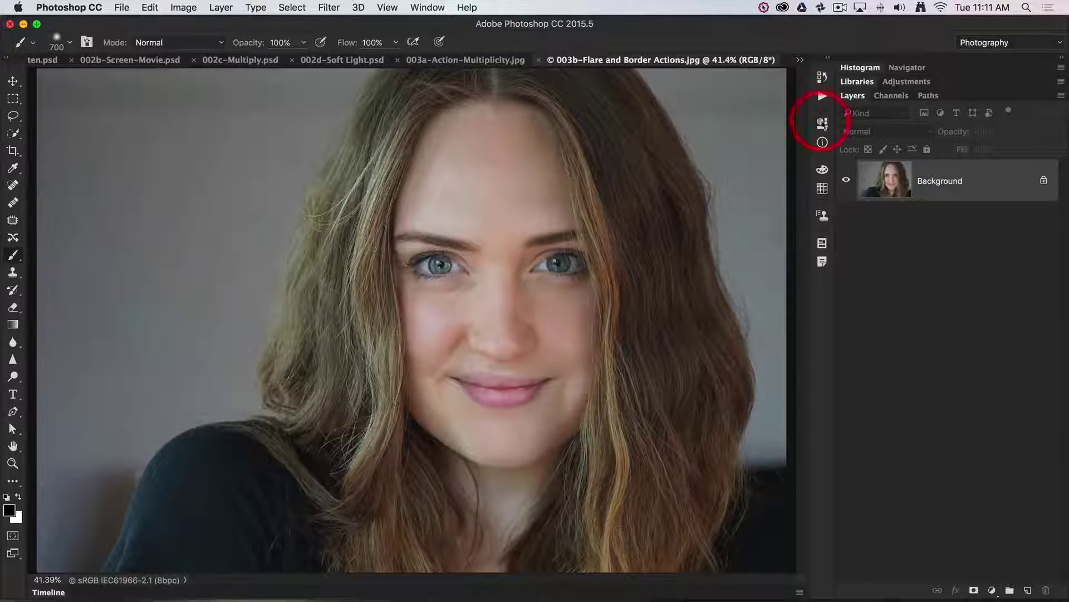
{"action": "left_click", "coordinate": [823, 98]}
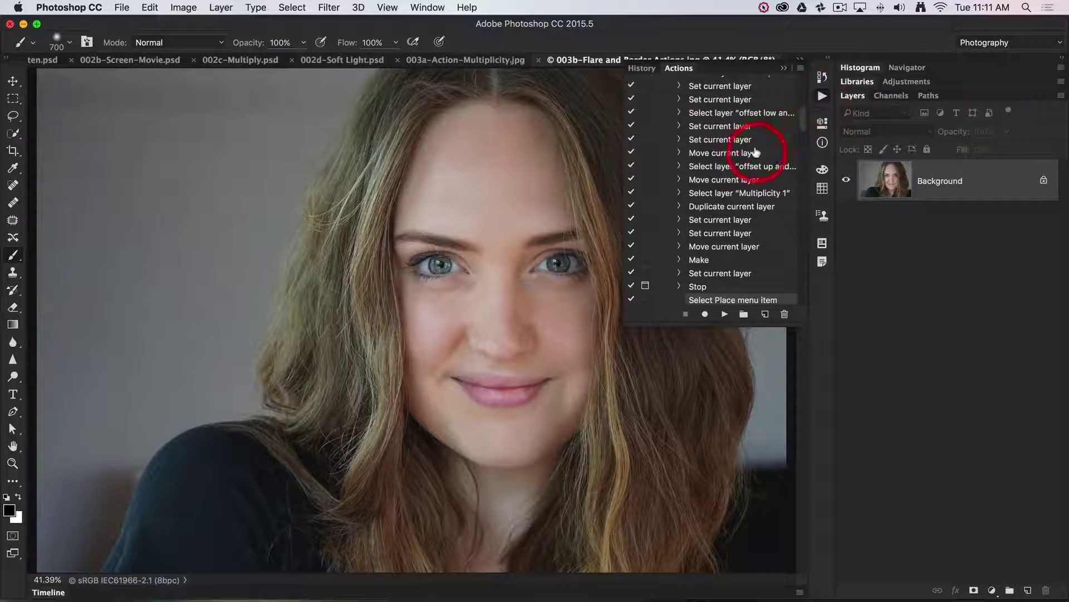
{"action": "scroll", "coordinate": [763, 159], "scroll_direction": "up", "scroll_amount": 5}
{"action": "left_click", "coordinate": [668, 137]}
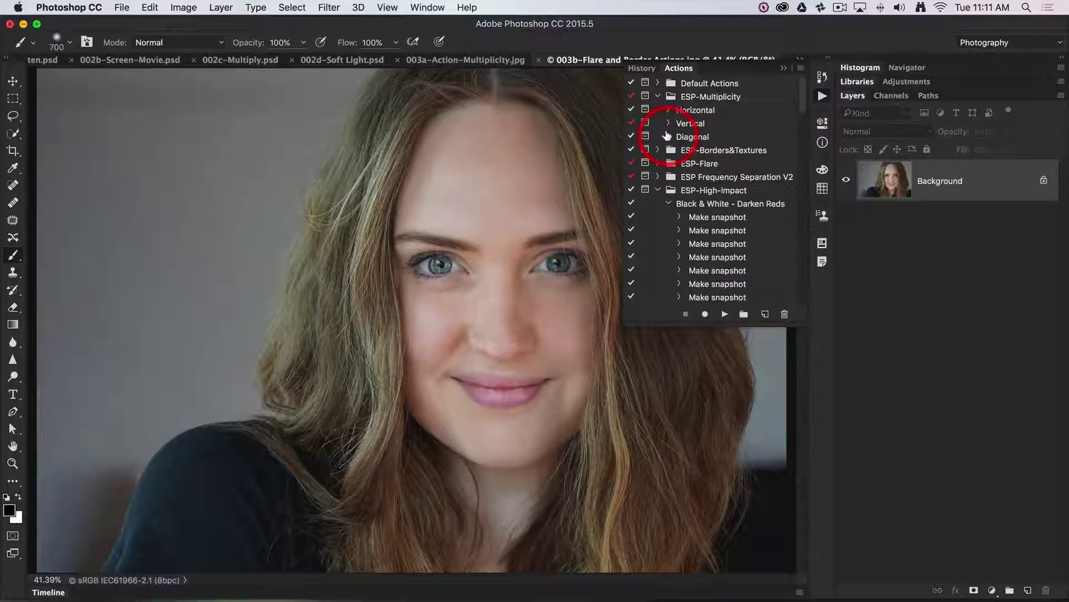
{"action": "left_click", "coordinate": [657, 96]}
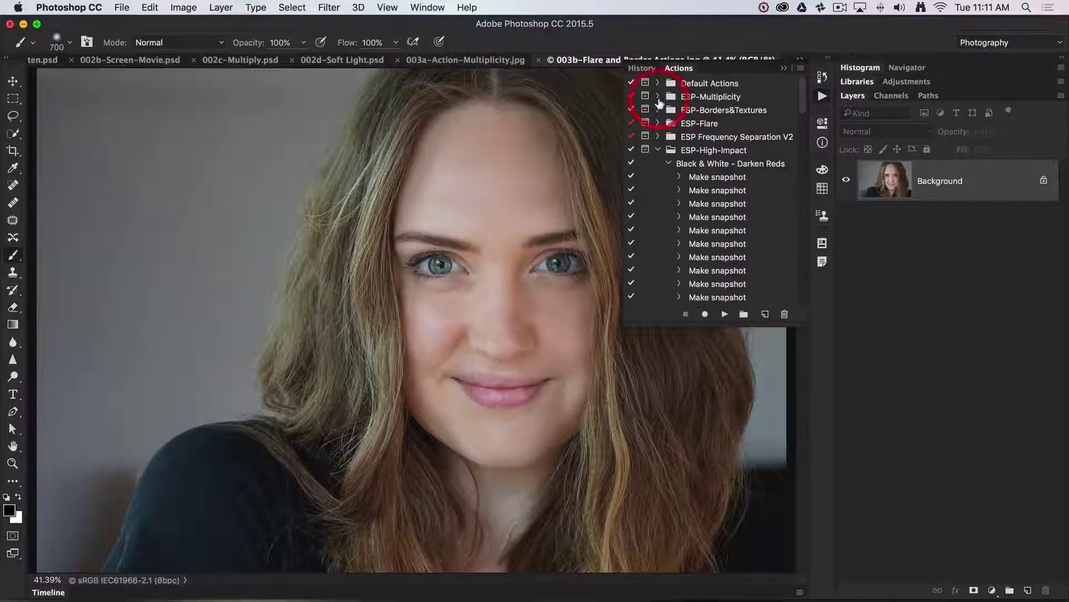
{"action": "left_click", "coordinate": [657, 150]}
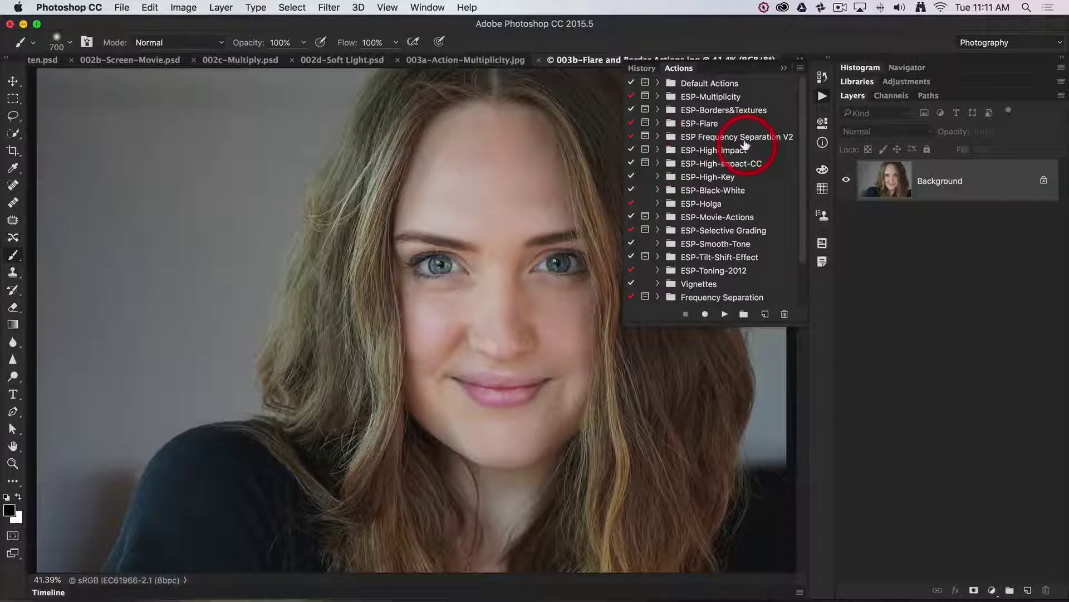
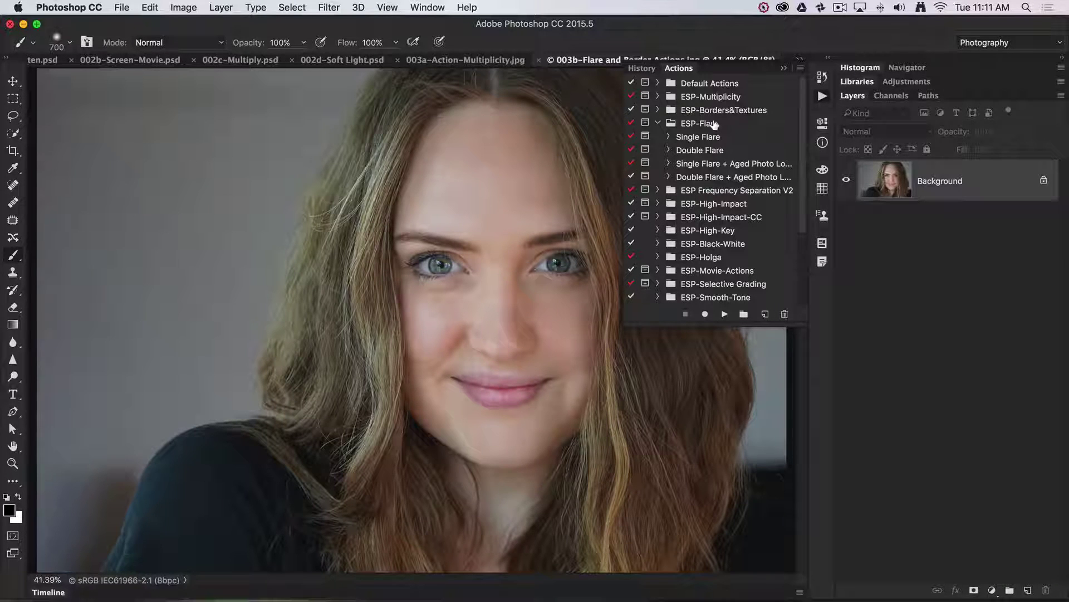
Step: Run the Single Flare action from the ESP-Flare set on the portrait and continue past its instructions
{"action": "left_click", "coordinate": [704, 136]}
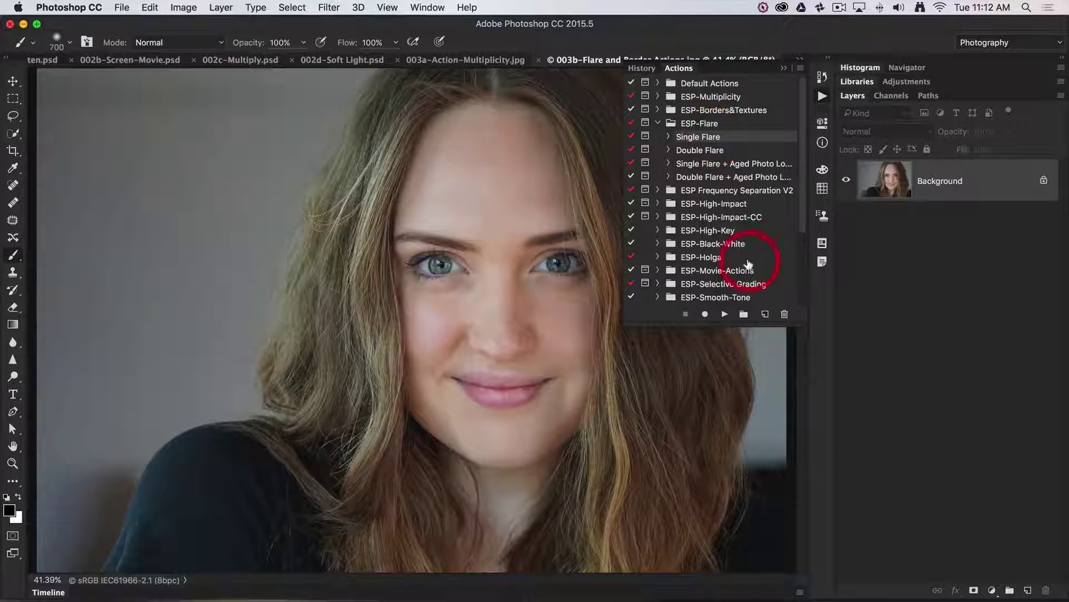
{"action": "left_click", "coordinate": [724, 314]}
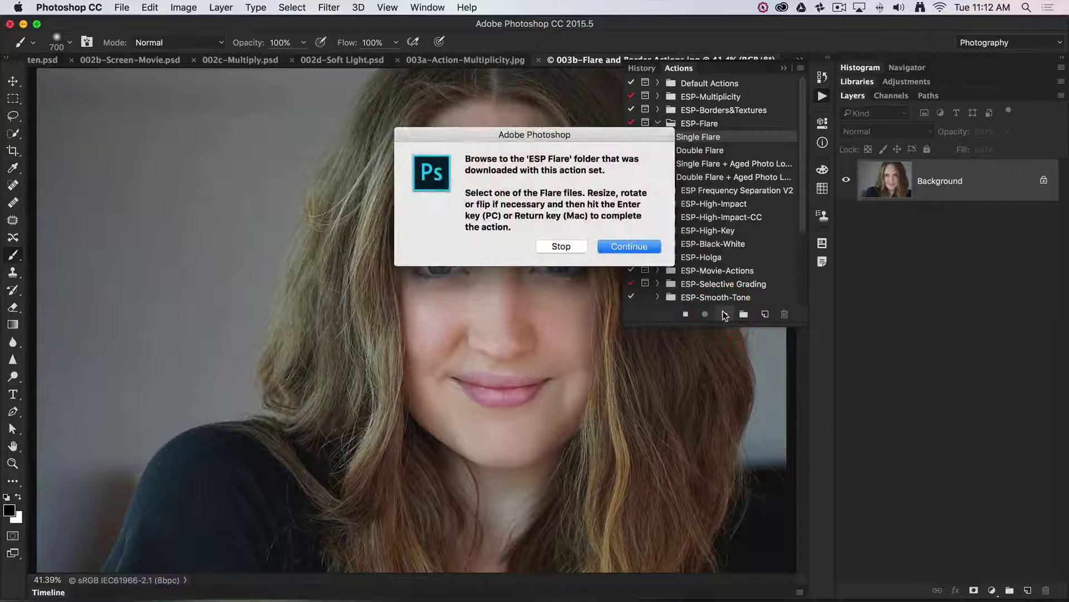
{"action": "left_click", "coordinate": [656, 250]}
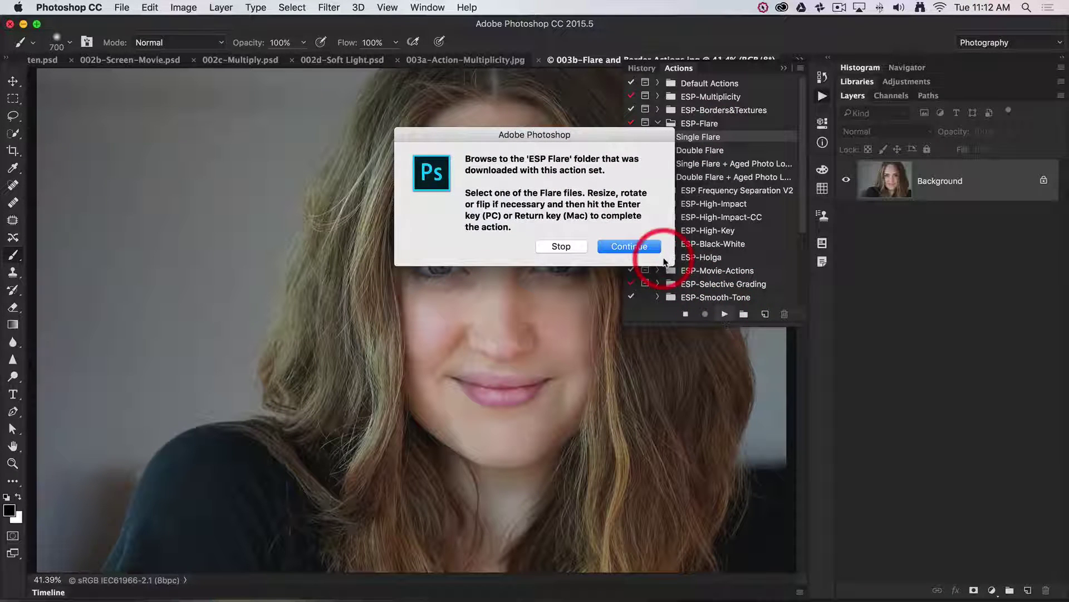
{"action": "left_click", "coordinate": [637, 247]}
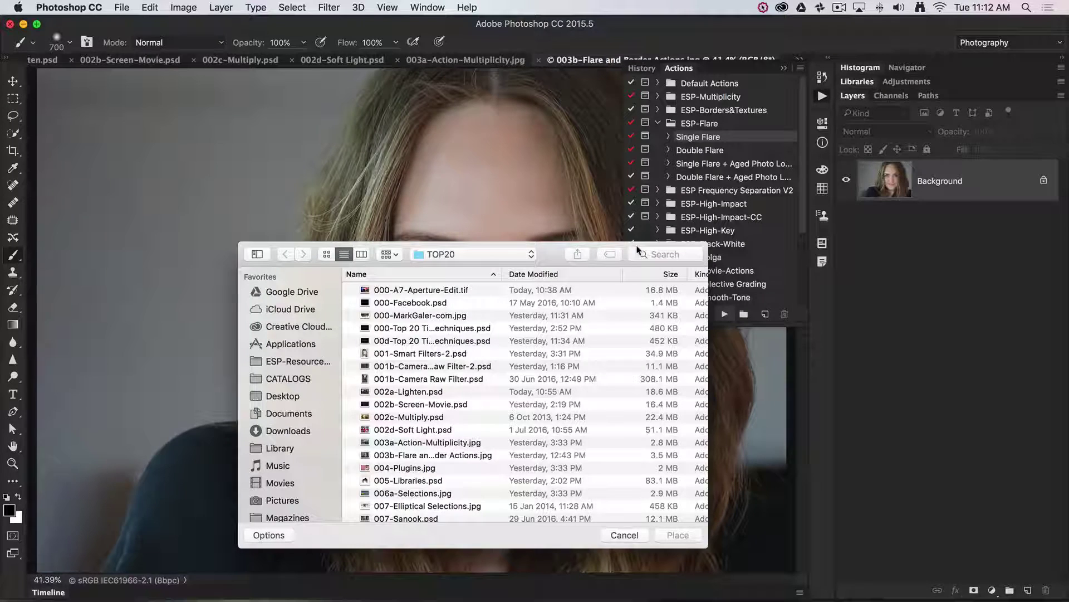
Step: Place Flare-01.jpg from the Horizontal folder of ESP-Flare in the ESP-Resource-Pack
{"action": "left_click", "coordinate": [300, 362]}
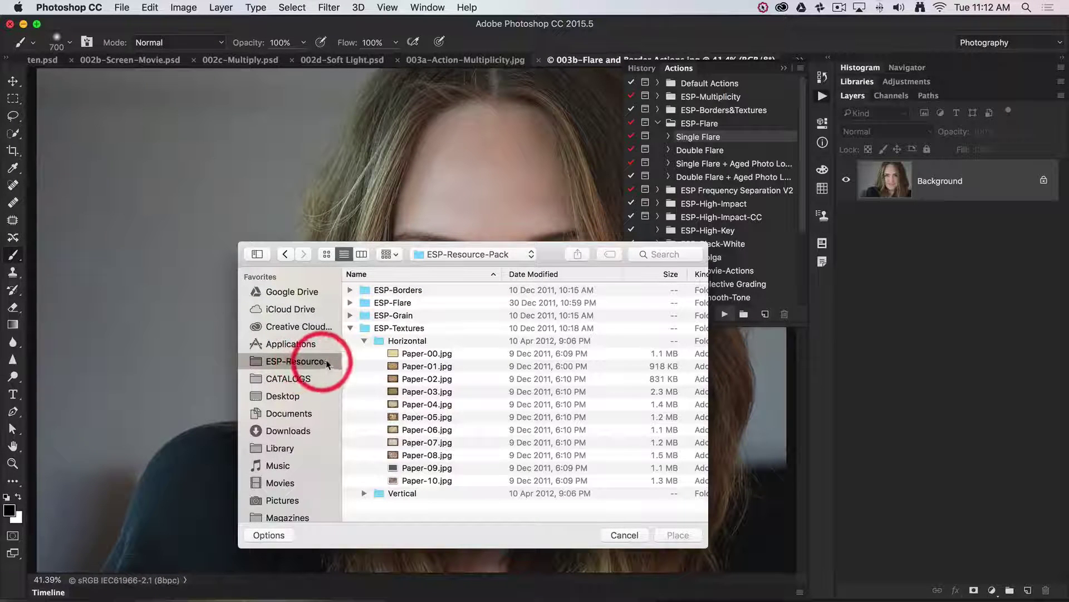
{"action": "left_click", "coordinate": [363, 341]}
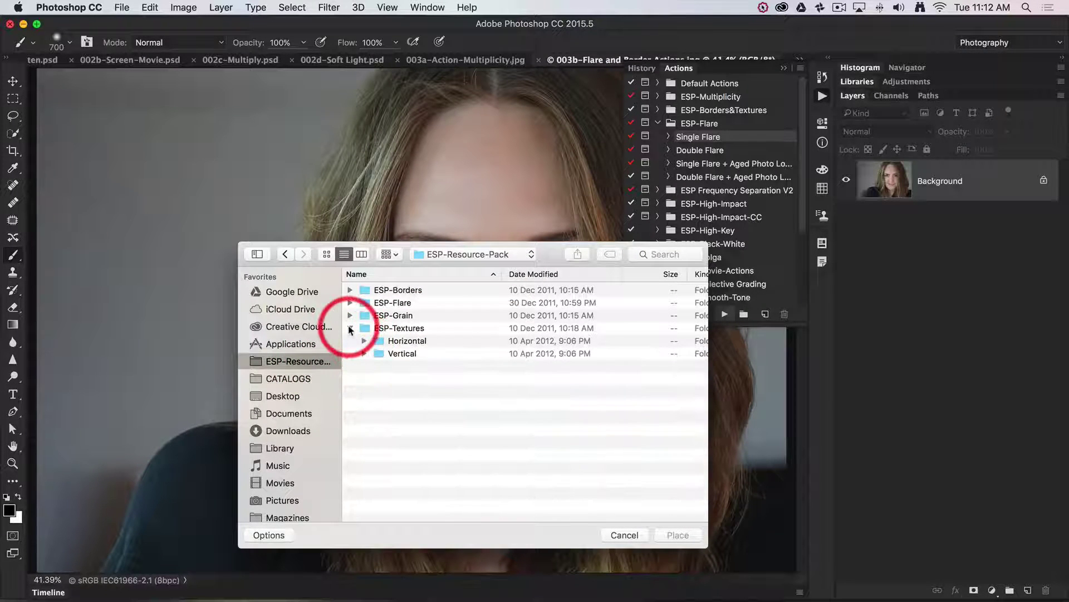
{"action": "left_click", "coordinate": [349, 328]}
{"action": "left_click", "coordinate": [354, 306]}
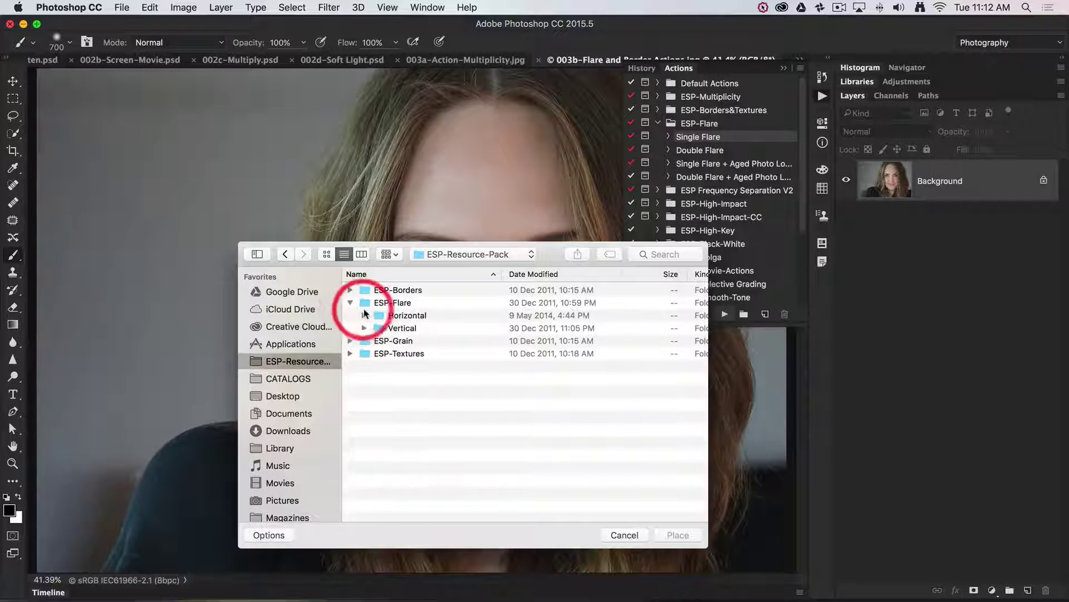
{"action": "left_click", "coordinate": [364, 316]}
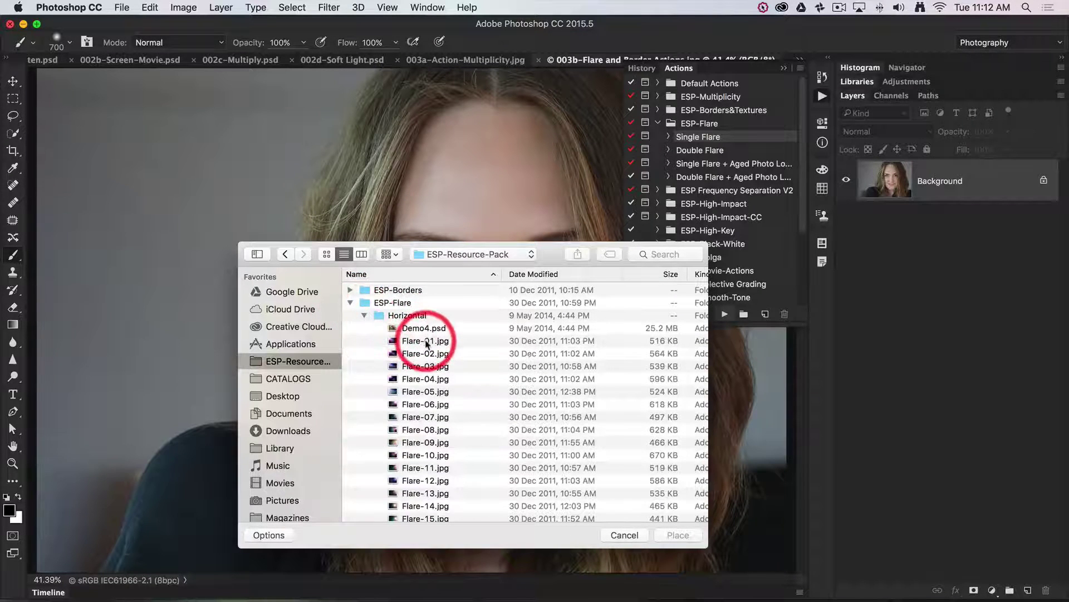
{"action": "left_click", "coordinate": [427, 342]}
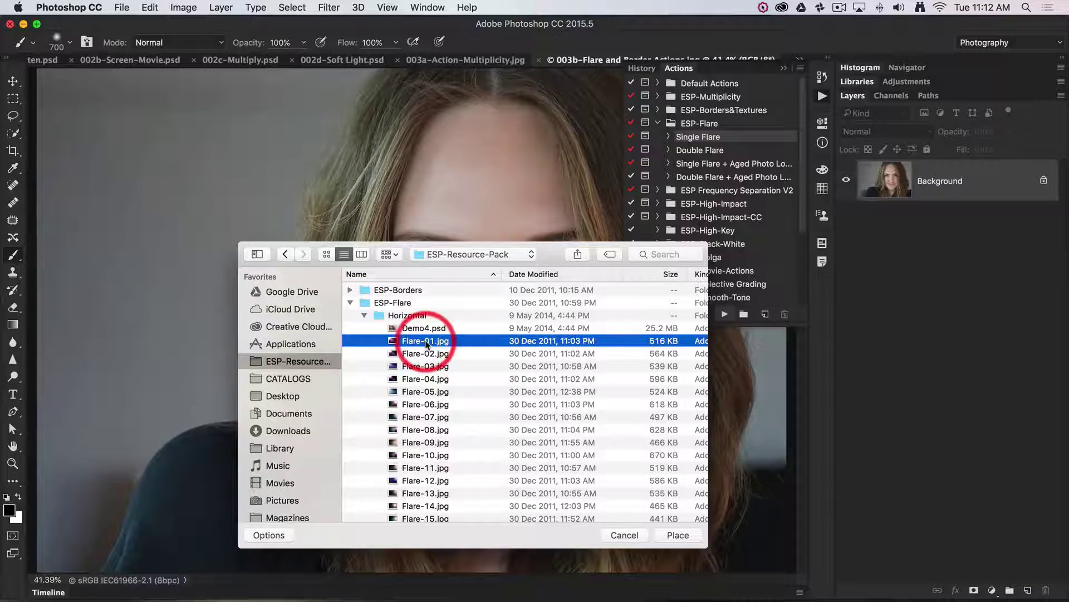
{"action": "left_click", "coordinate": [679, 535]}
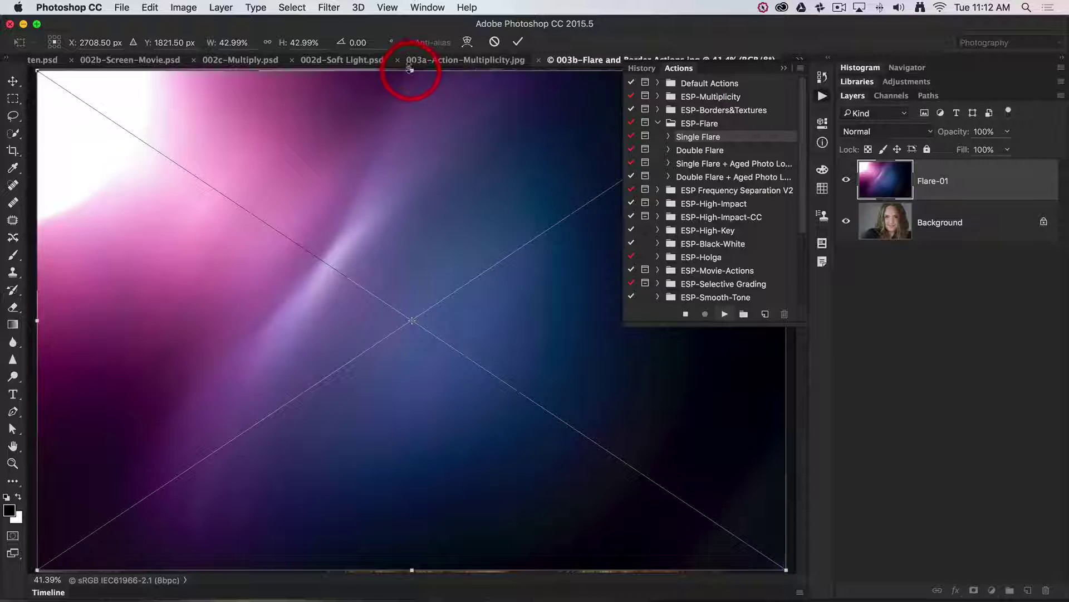
Step: Stretch the placed flare vertically to about 43.55% height so it covers the canvas's upper and lower edges, and commit the placement
{"action": "left_click_drag", "start_coordinate": [409, 69], "coordinate": [410, 67]}
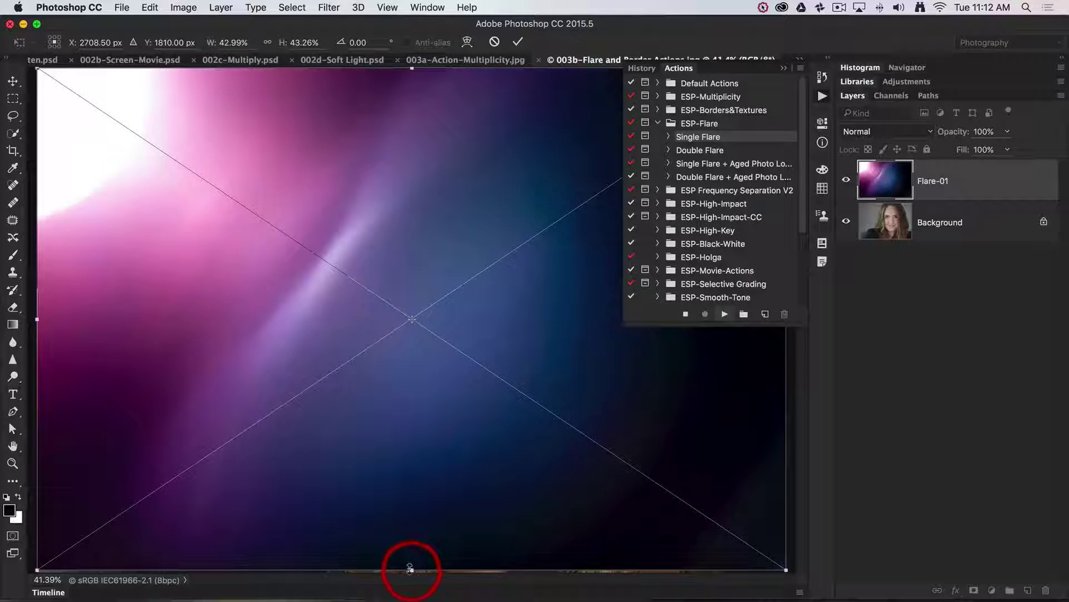
{"action": "left_click_drag", "start_coordinate": [410, 568], "coordinate": [410, 571]}
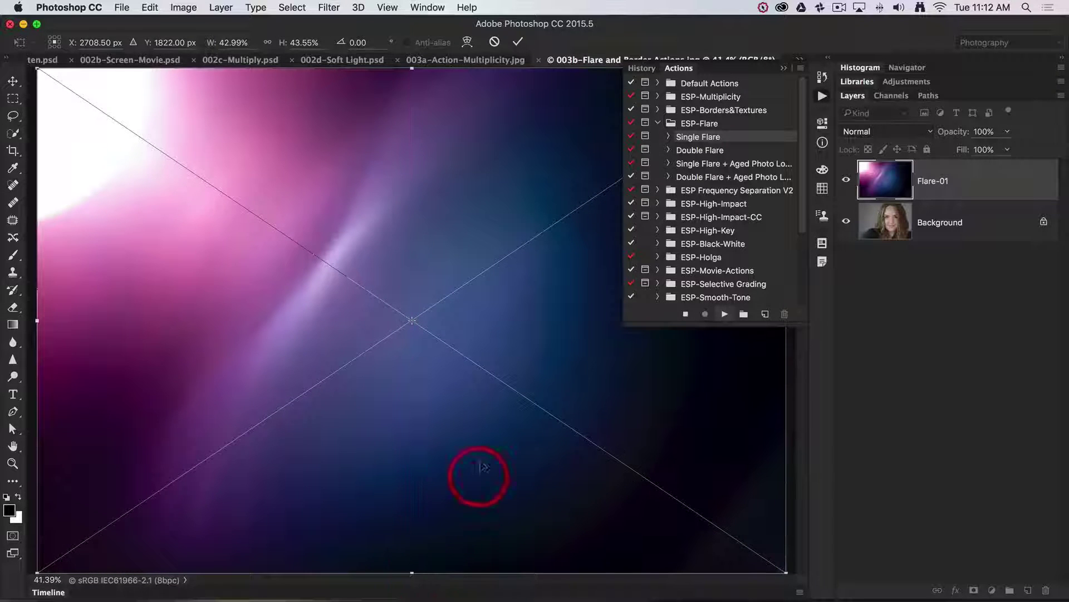
{"action": "left_click", "coordinate": [519, 43]}
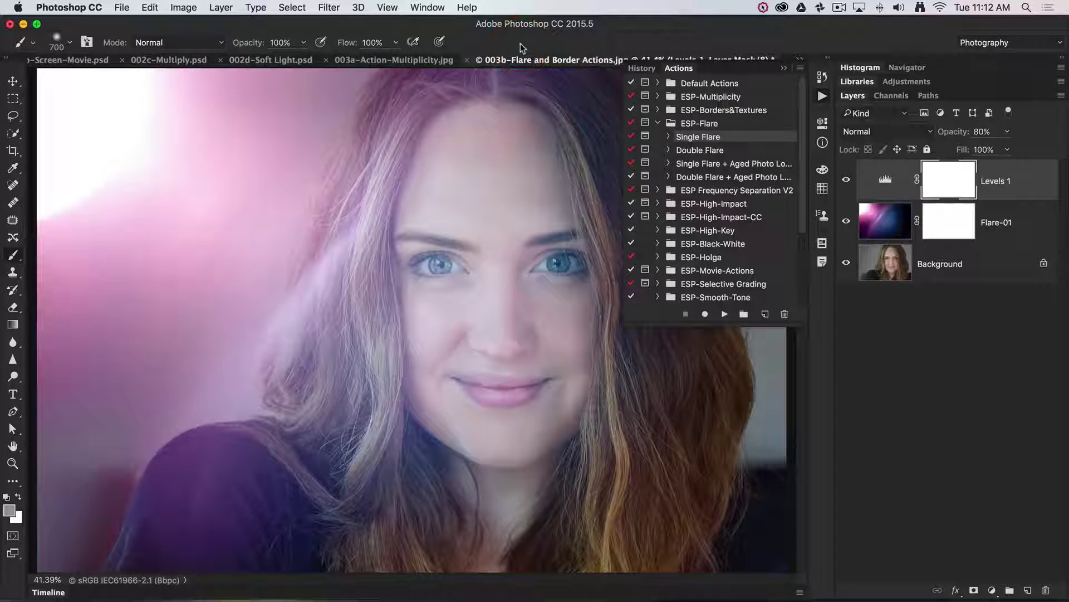
Step: Clear the action list from view and select the Flare-01 layer beneath the Levels 1 adjustment
{"action": "left_click", "coordinate": [783, 70]}
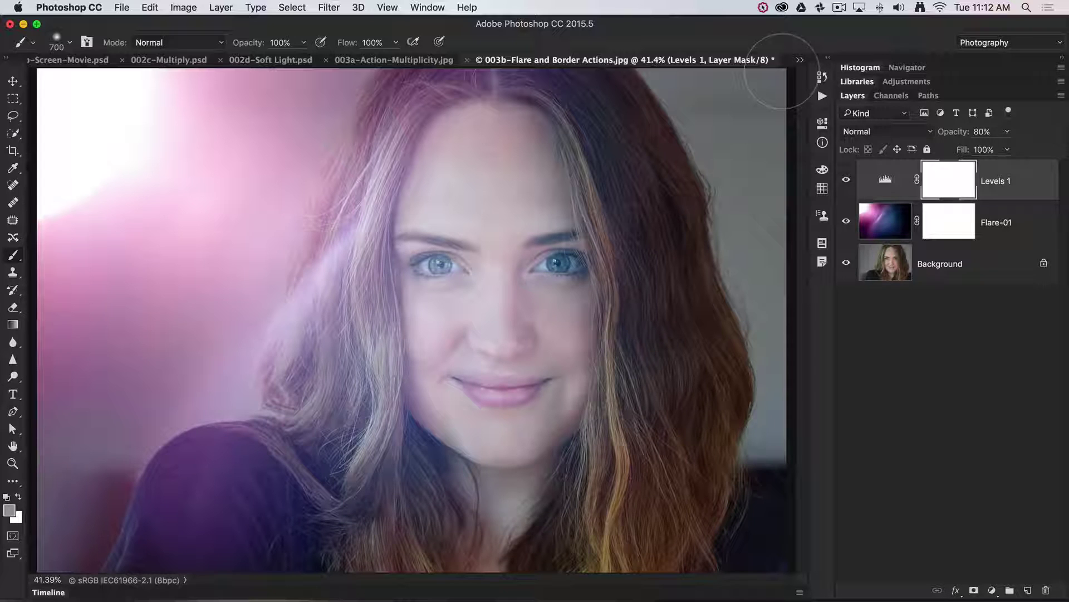
{"action": "left_click", "coordinate": [894, 218]}
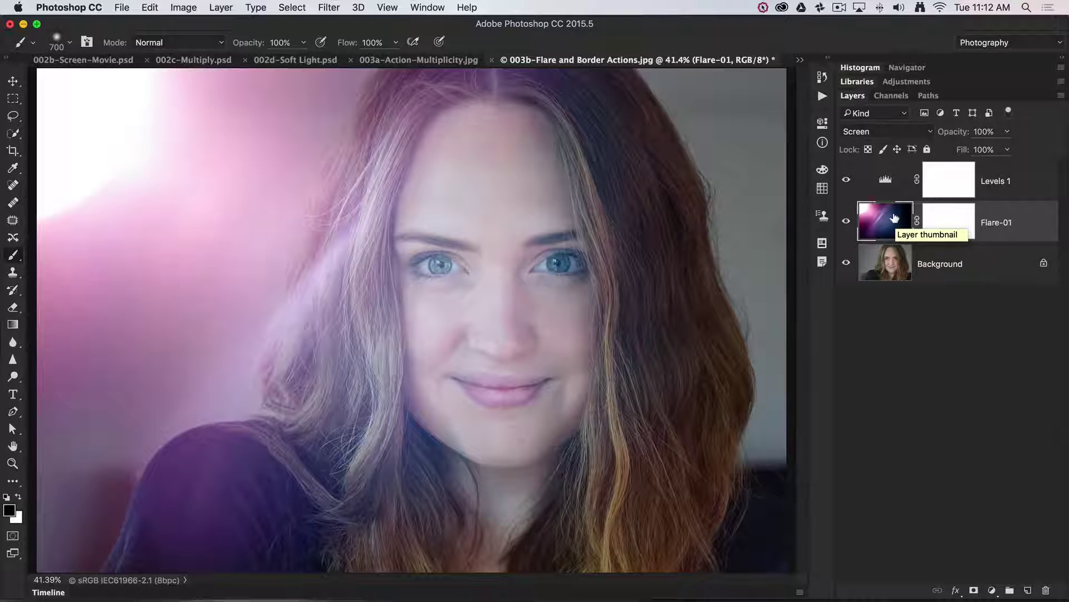
{"action": "left_click", "coordinate": [887, 182]}
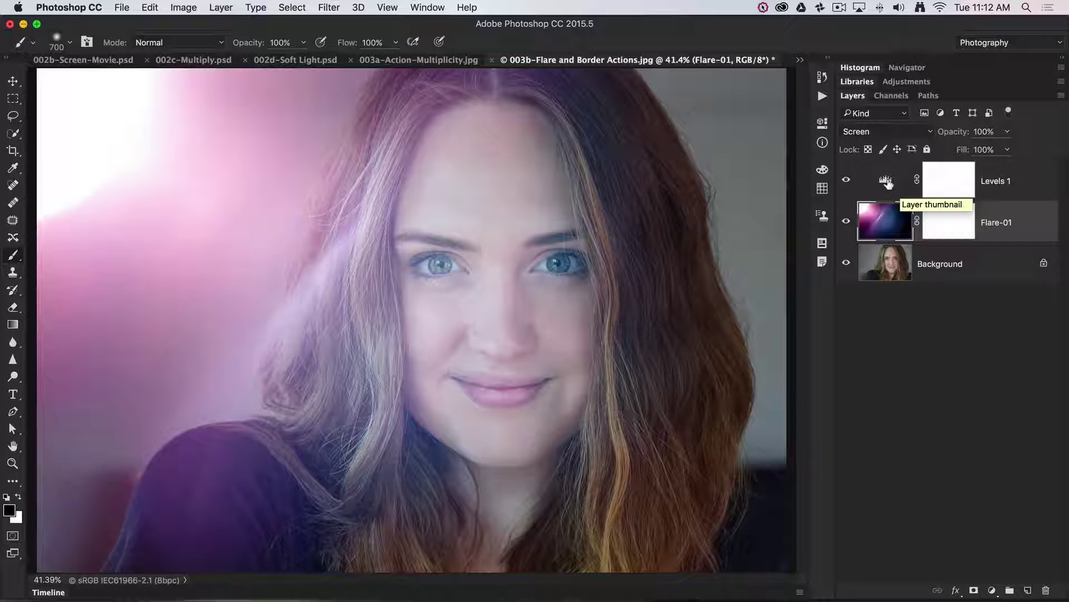
{"action": "left_click", "coordinate": [839, 103]}
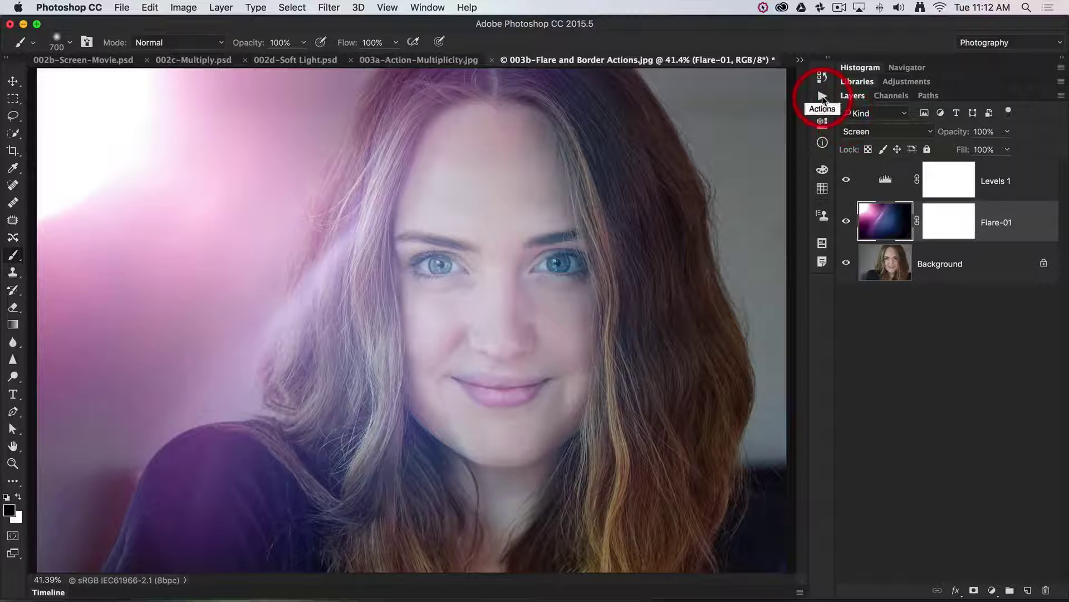
Step: Run the Textures-Strong action from the ESP-Borders&Textures set and continue past its instructions
{"action": "left_click", "coordinate": [822, 95]}
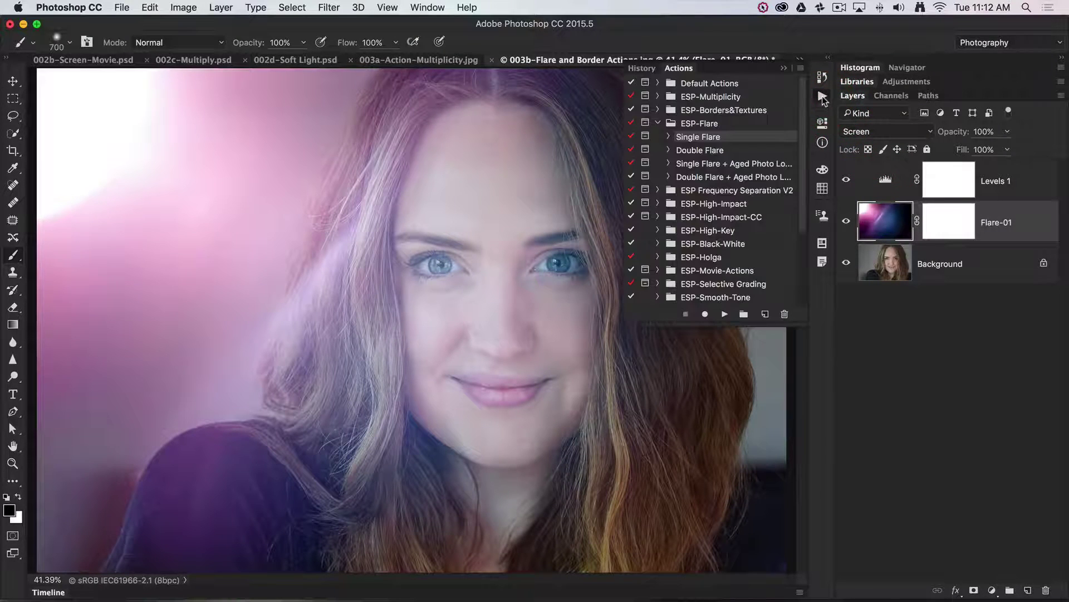
{"action": "left_click", "coordinate": [659, 123]}
{"action": "left_click", "coordinate": [656, 109]}
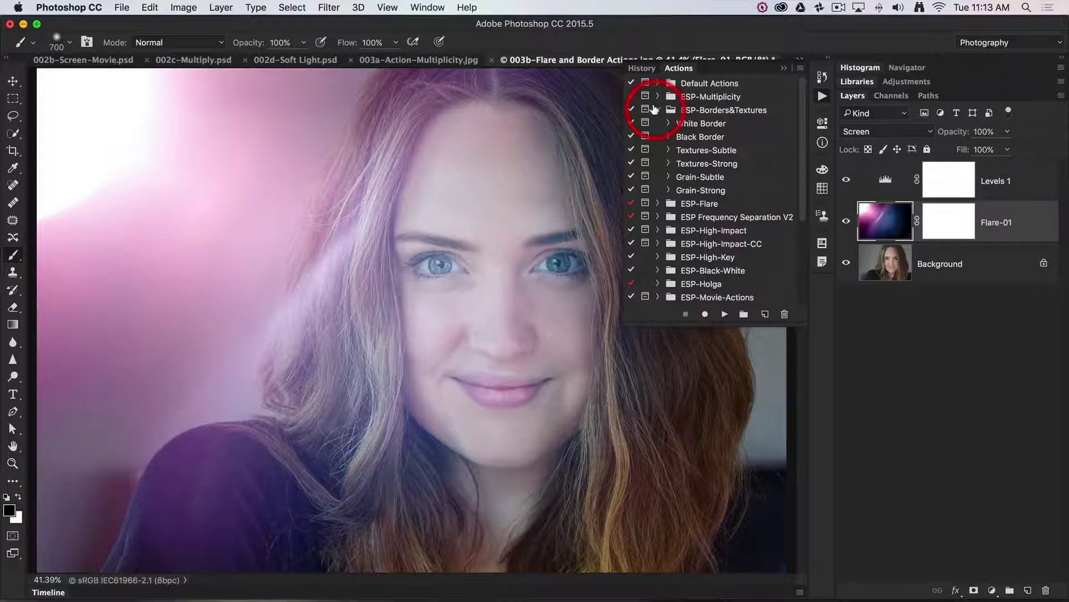
{"action": "left_click", "coordinate": [714, 164]}
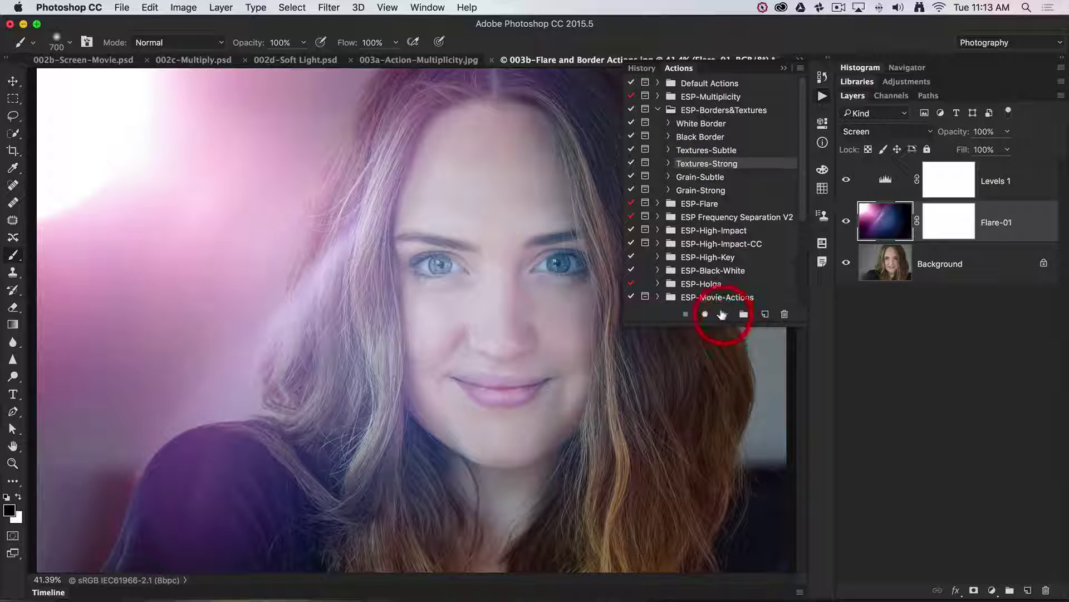
{"action": "left_click", "coordinate": [723, 314]}
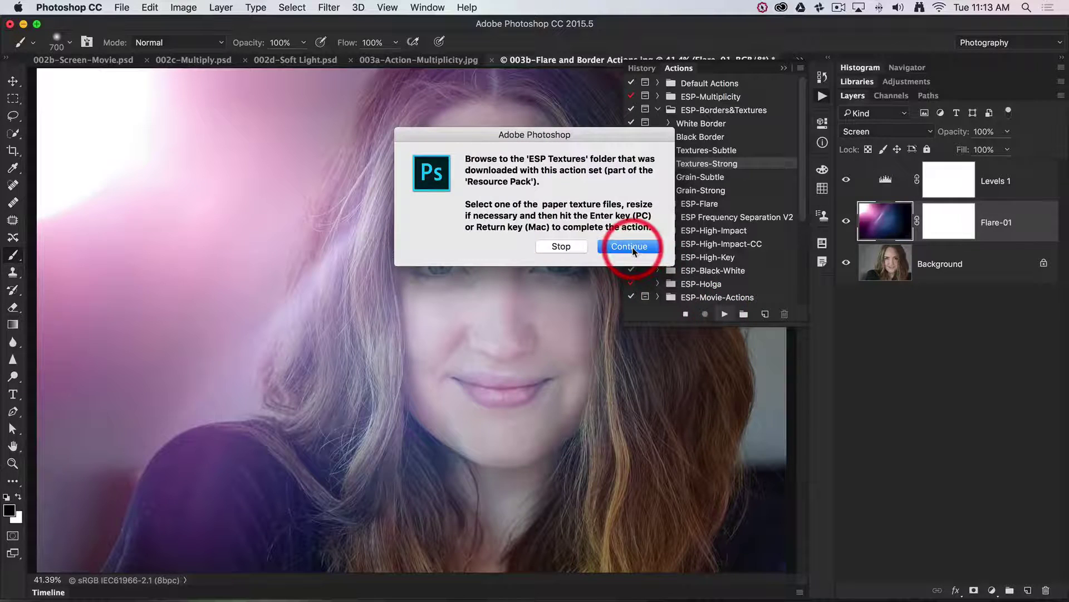
{"action": "left_click", "coordinate": [633, 251]}
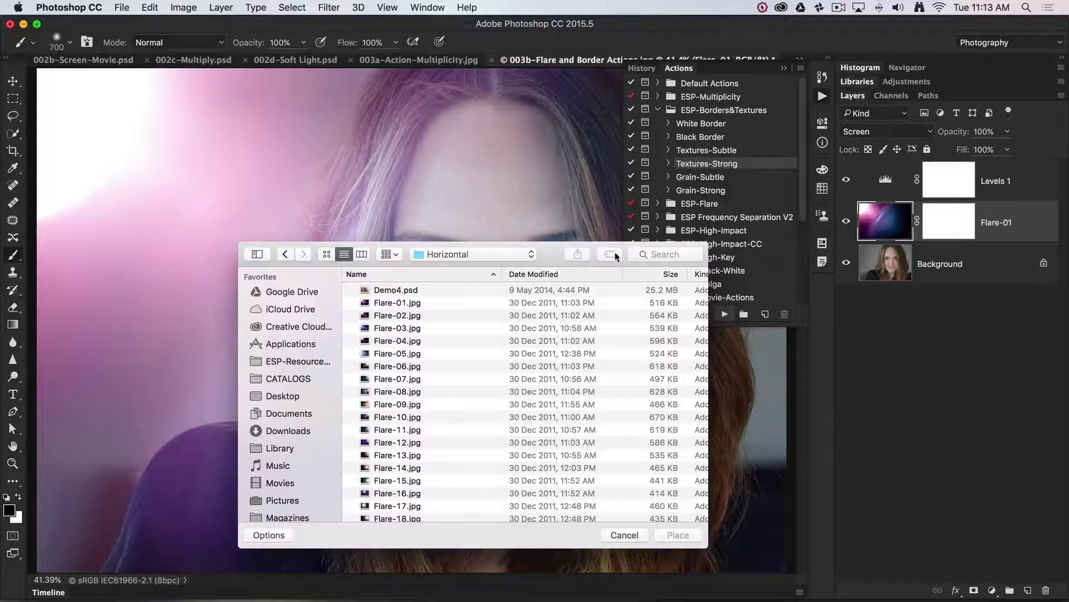
Step: Place Paper-01.jpg from the Horizontal folder of ESP-Textures in the ESP-Resource-Pack
{"action": "left_click", "coordinate": [304, 361]}
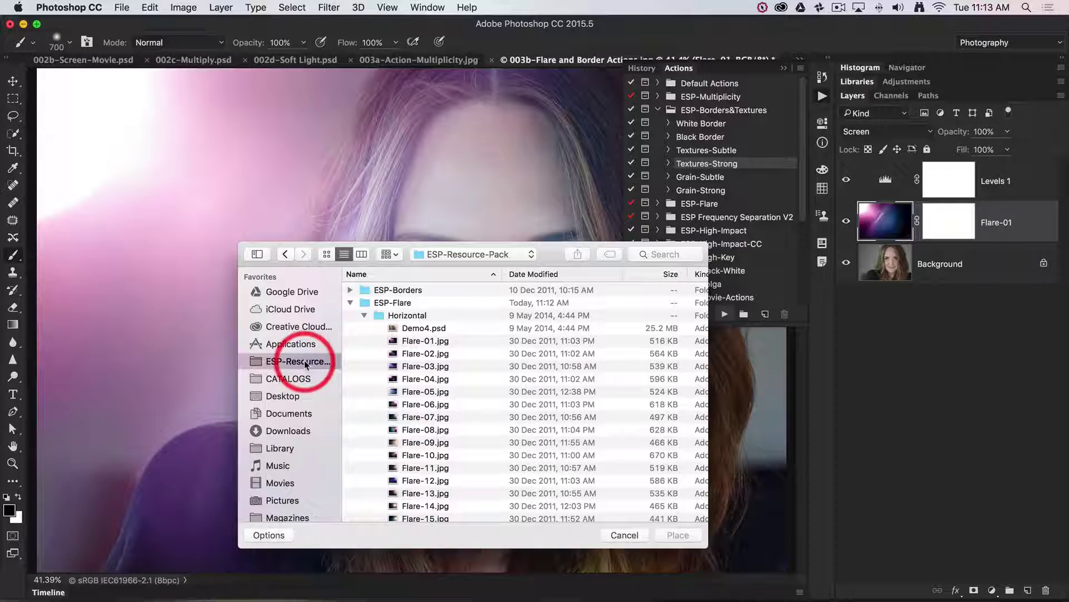
{"action": "left_click", "coordinate": [364, 315]}
{"action": "left_click", "coordinate": [350, 302]}
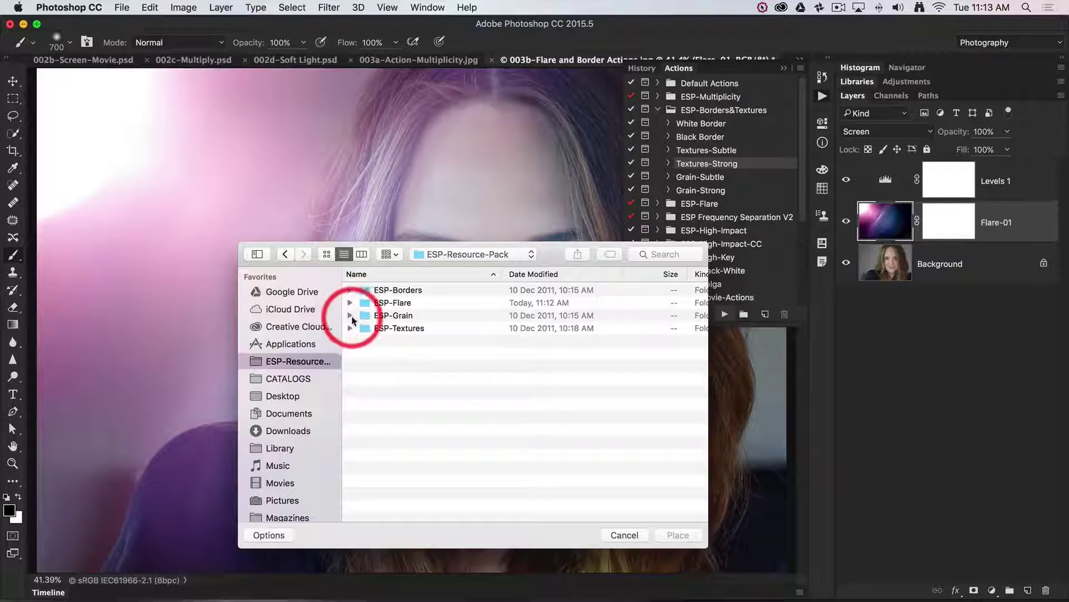
{"action": "left_click", "coordinate": [350, 328]}
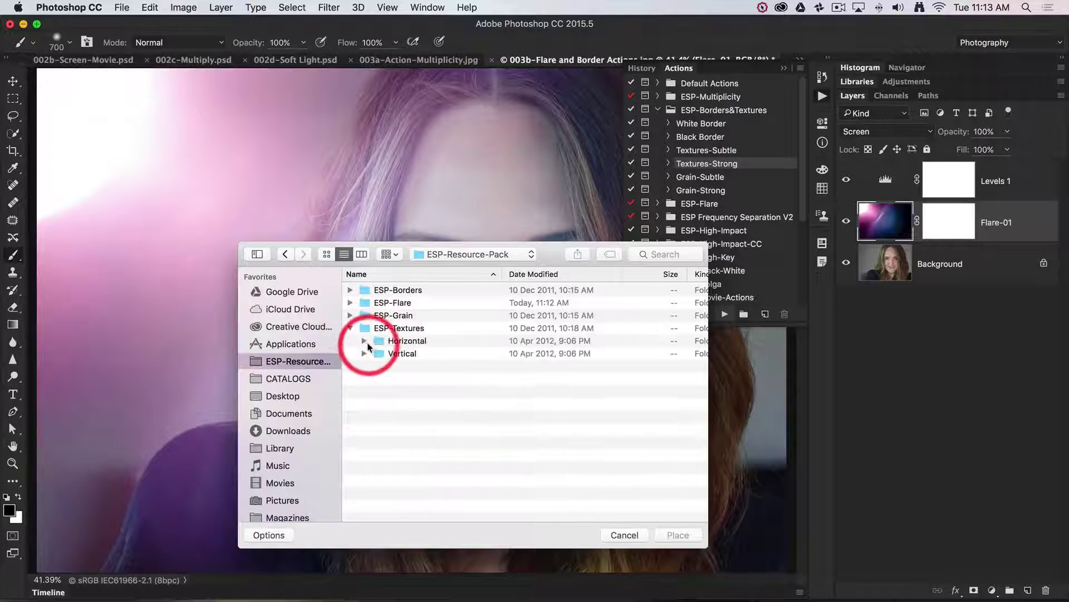
{"action": "left_click", "coordinate": [365, 342]}
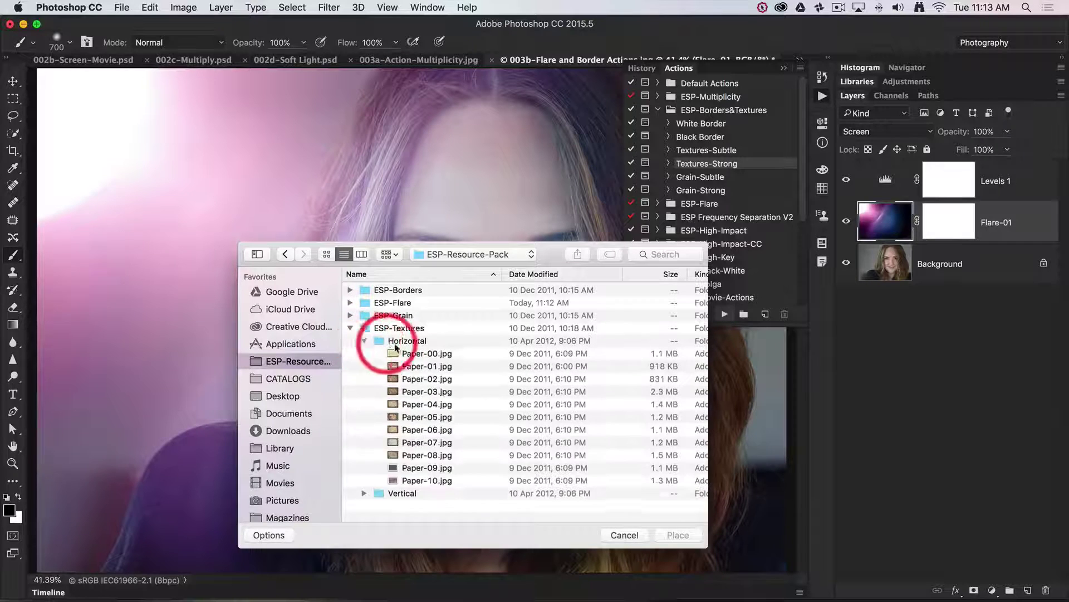
{"action": "left_click", "coordinate": [418, 367]}
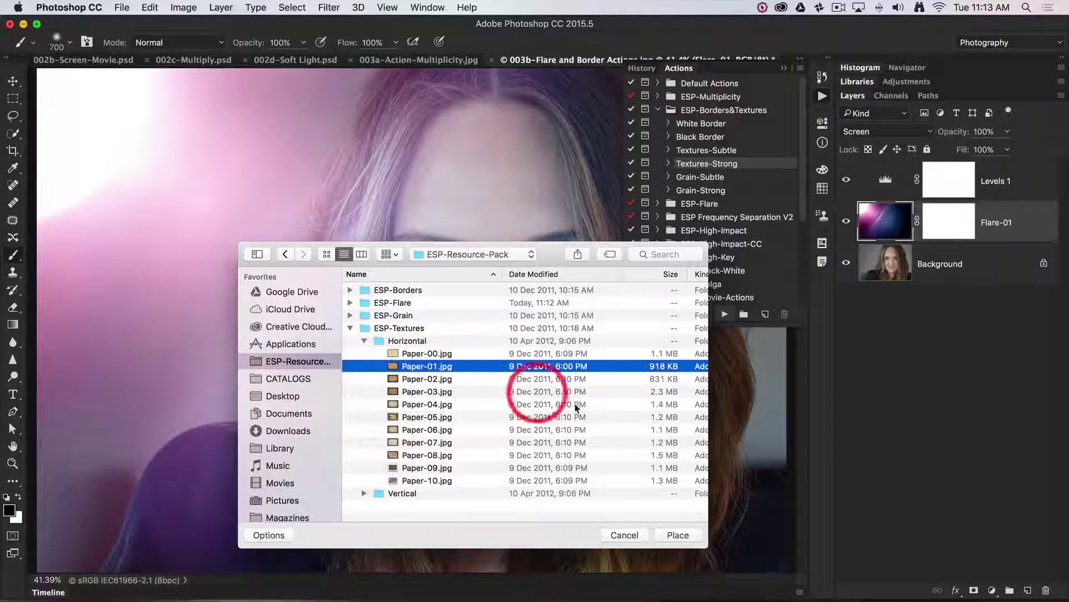
{"action": "left_click", "coordinate": [678, 536]}
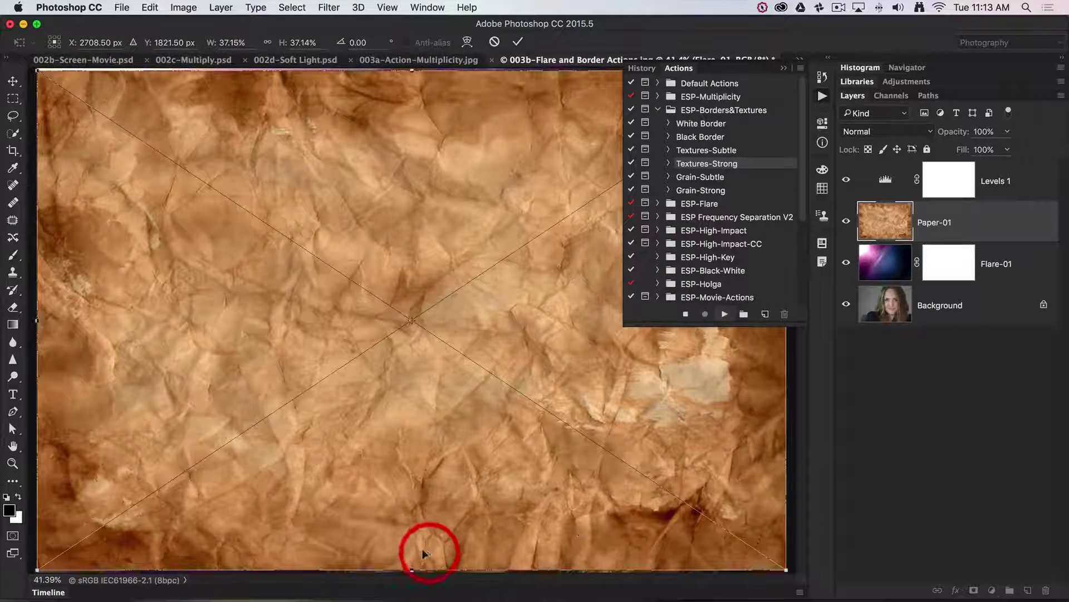
Step: Stretch the placed paper texture vertically to cover the canvas's lower and upper edges, and commit the placement
{"action": "left_click_drag", "start_coordinate": [412, 569], "coordinate": [409, 571]}
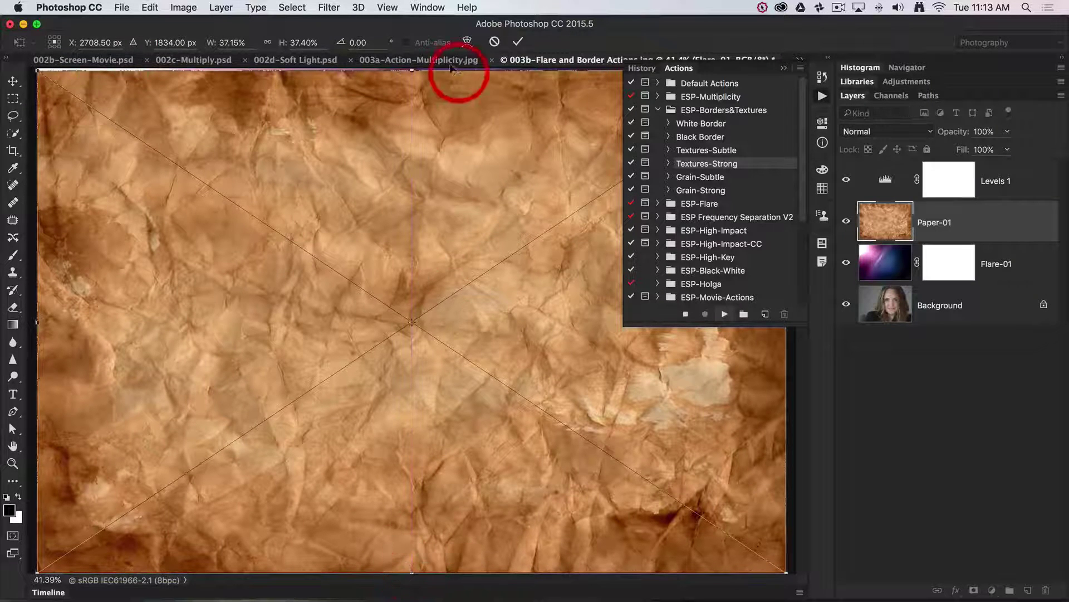
{"action": "left_click_drag", "start_coordinate": [412, 69], "coordinate": [411, 66]}
{"action": "left_click", "coordinate": [518, 42]}
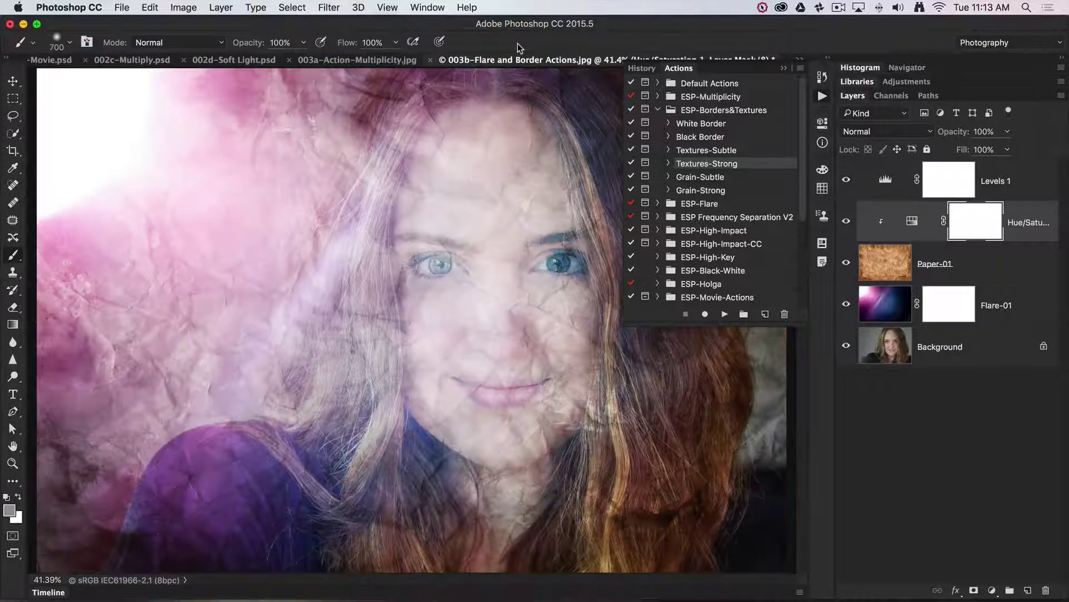
Step: Reduce the Paper-01 texture layer's opacity to 82%
{"action": "left_click", "coordinate": [772, 154]}
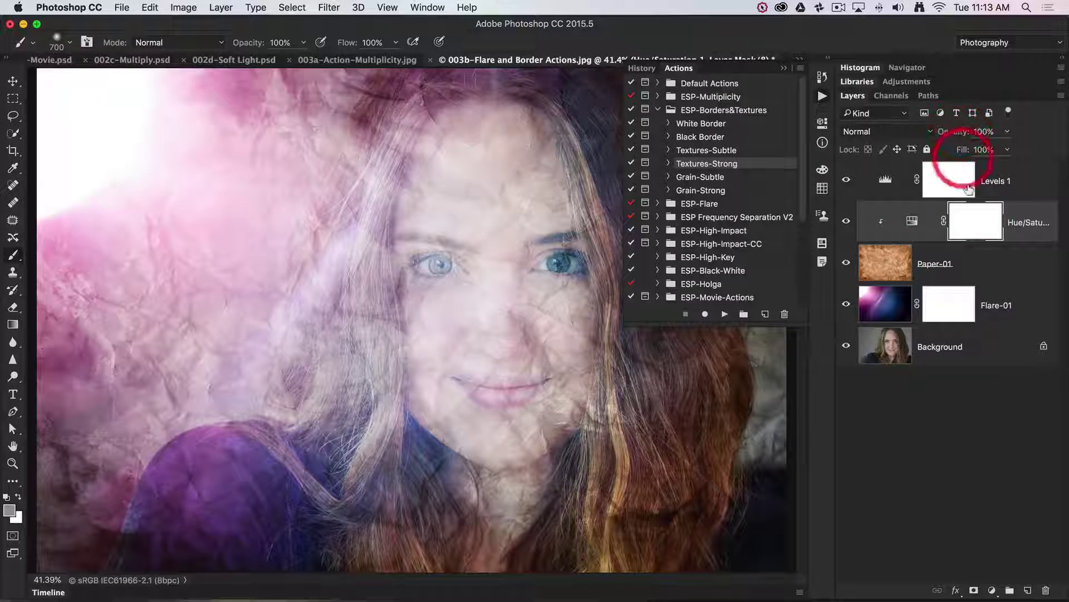
{"action": "left_click", "coordinate": [978, 277]}
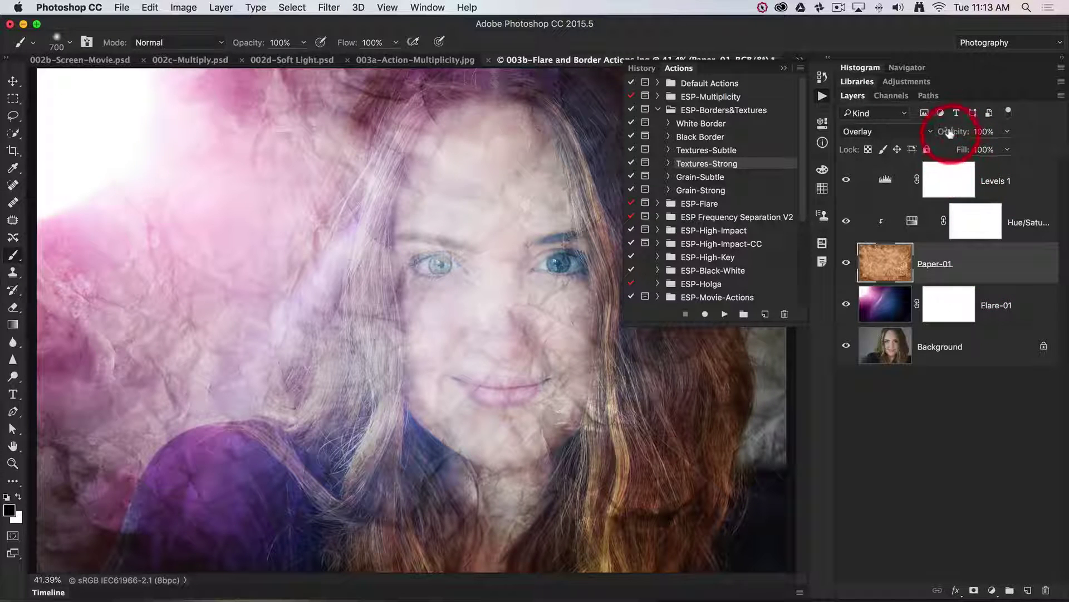
{"action": "left_click_drag", "start_coordinate": [955, 132], "coordinate": [943, 132]}
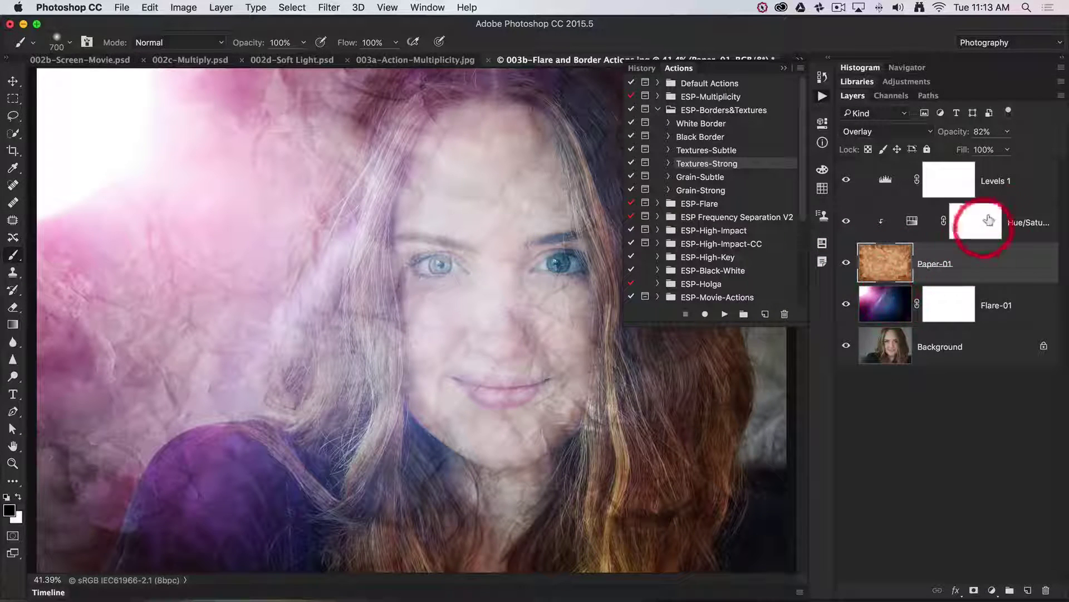
Step: Group the layers from Levels 1 down to Flare-01 and add a white layer mask to the group
{"action": "left_click", "coordinate": [1023, 180]}
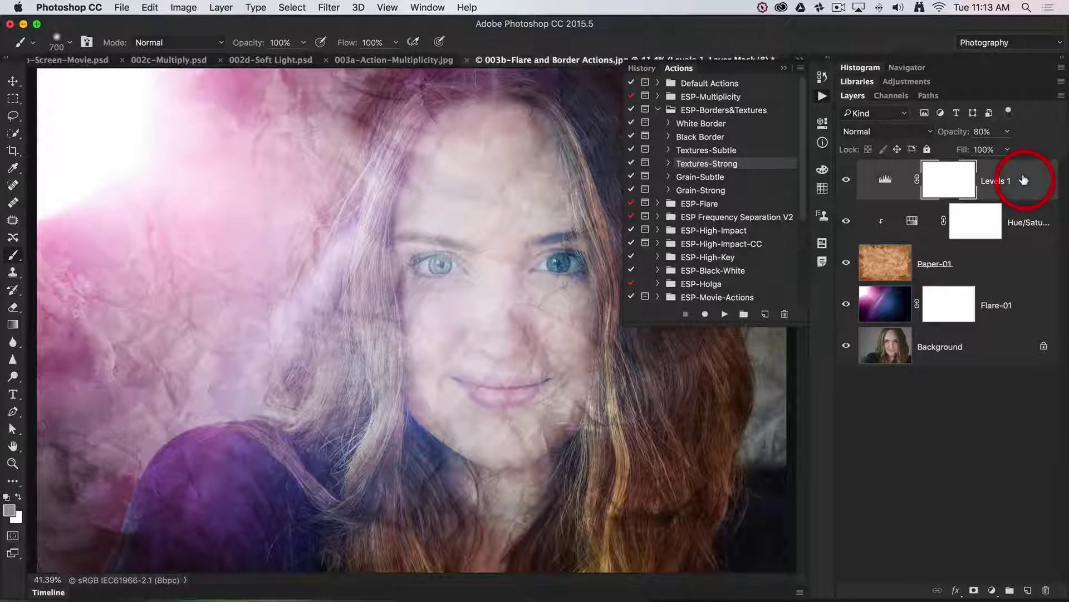
{"action": "left_click", "coordinate": [1020, 305], "text": "shift"}
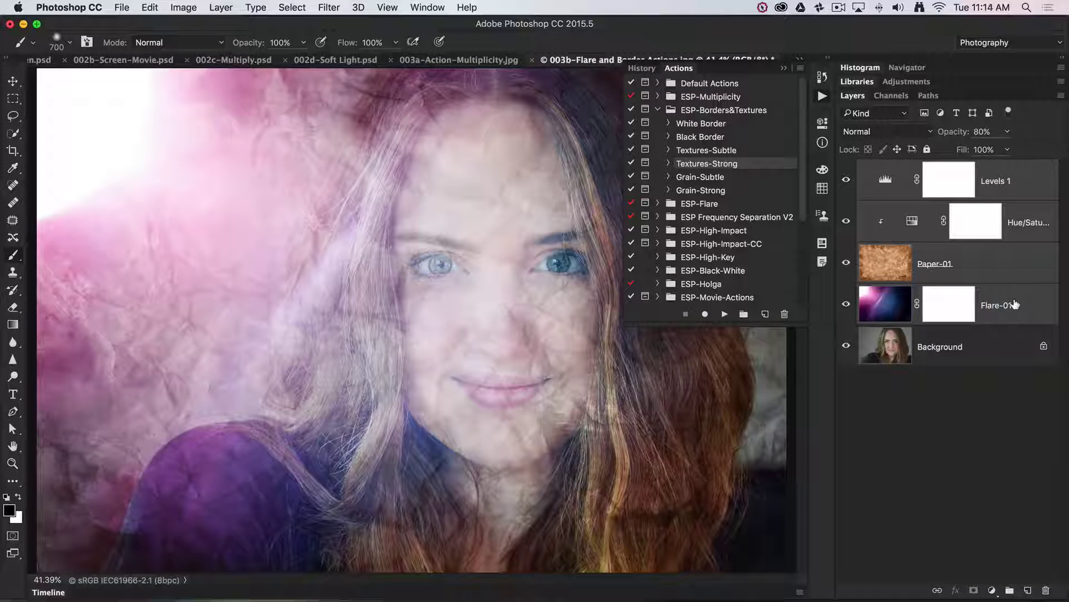
{"action": "key", "text": "super+g"}
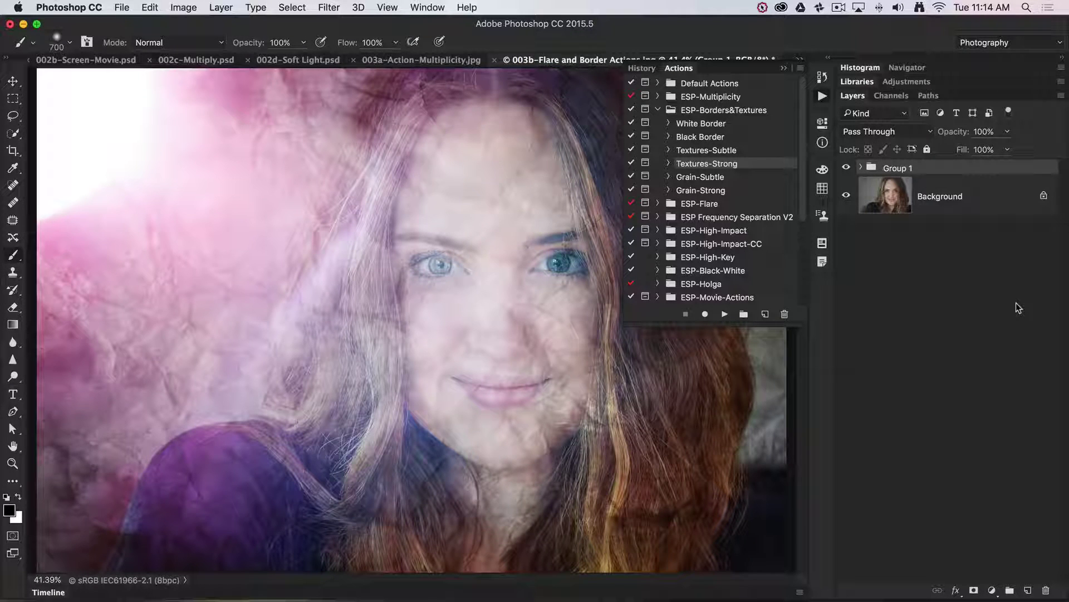
{"action": "left_click", "coordinate": [973, 590]}
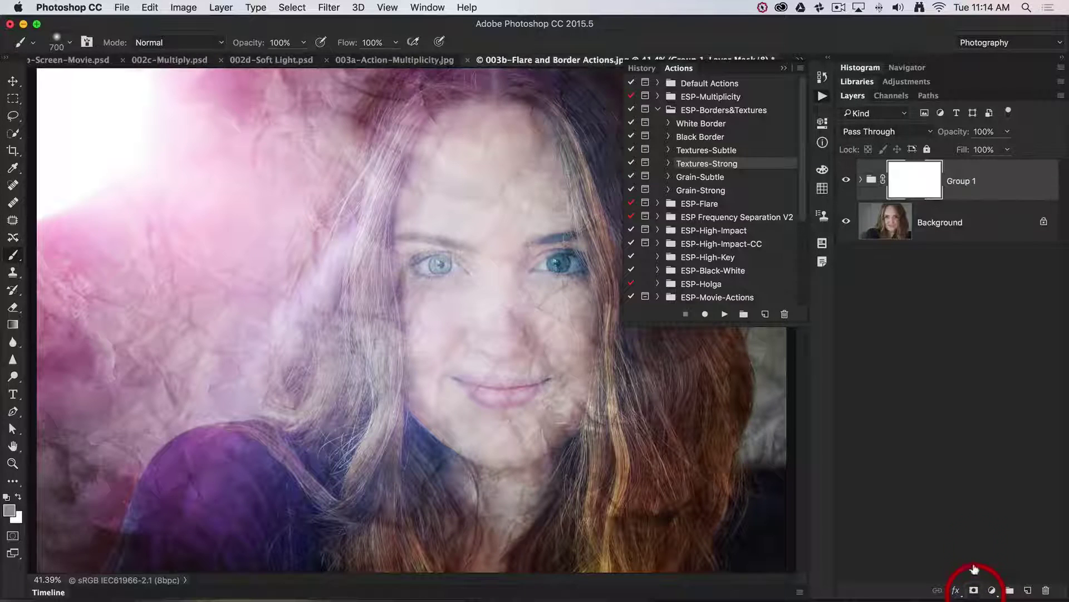
{"action": "left_click", "coordinate": [783, 71]}
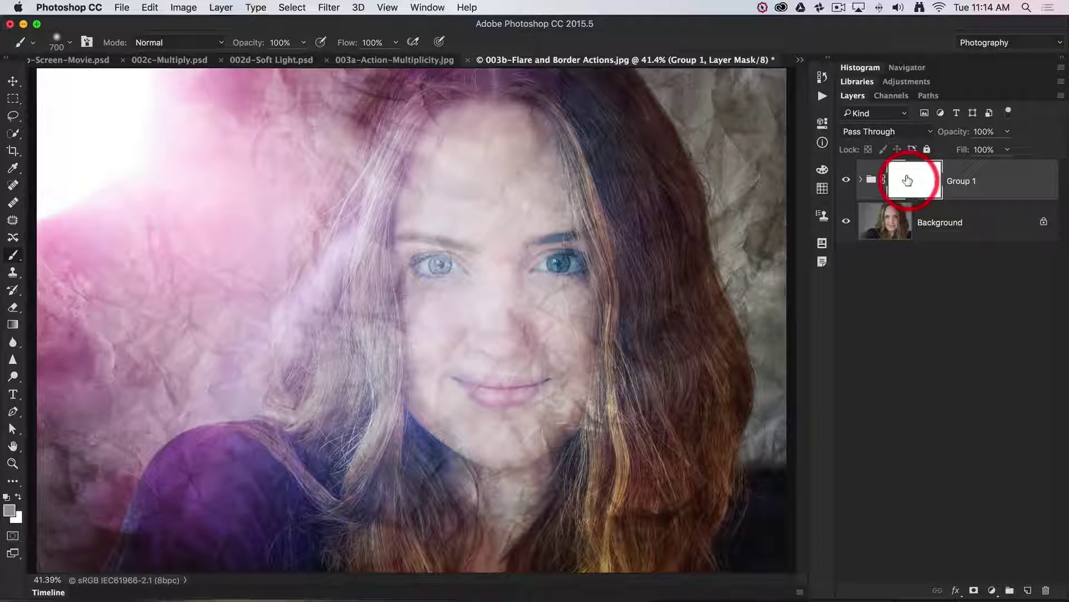
Step: Paint black on the Group 1 mask over the woman's face and surrounding hair with a 1600 px brush at 50% opacity
{"action": "key", "text": "d"}
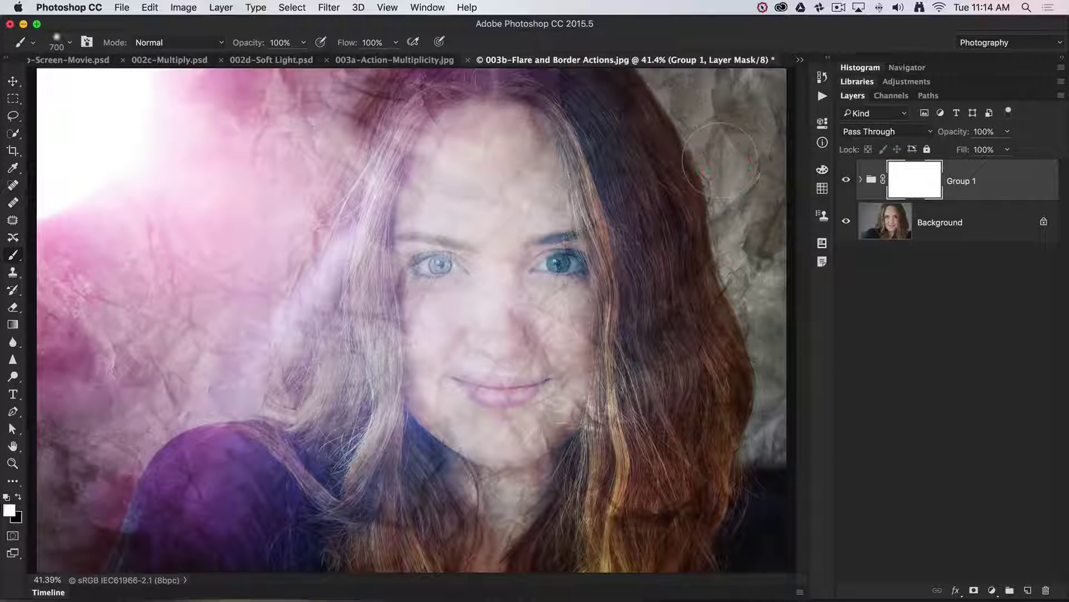
{"action": "key", "text": "x"}
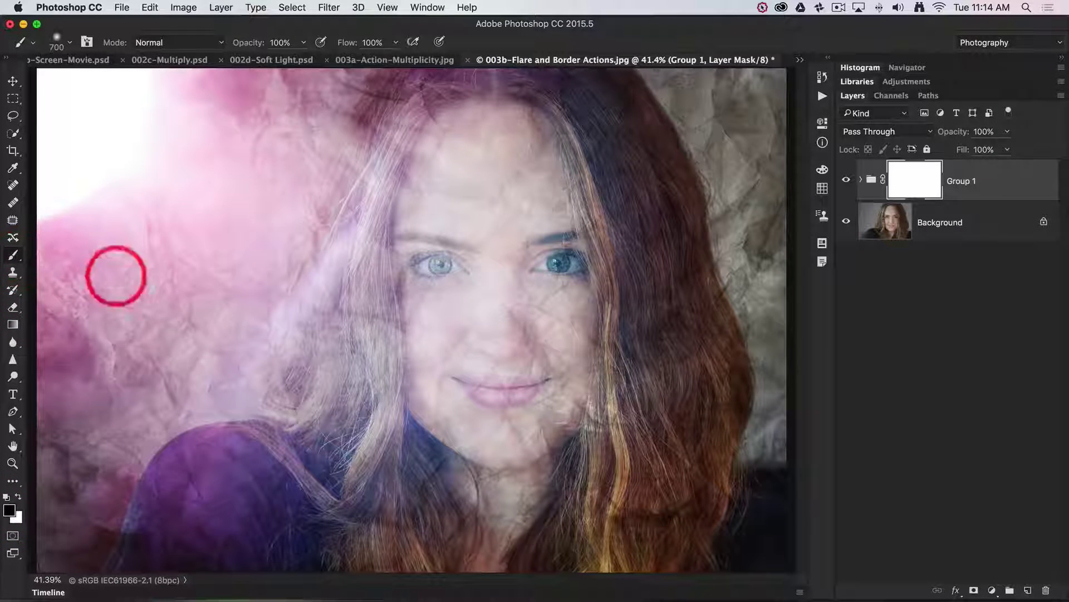
{"action": "left_click", "coordinate": [480, 303]}
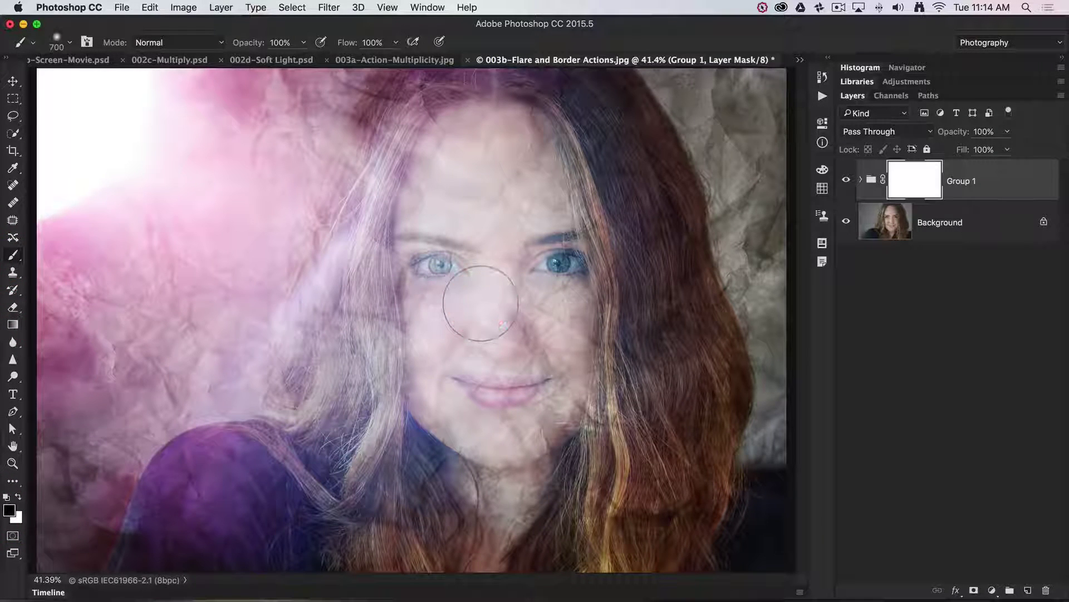
{"action": "key", "text": "bracketright"}
{"action": "key", "text": "bracketright"}
{"action": "key", "text": "bracketright"}
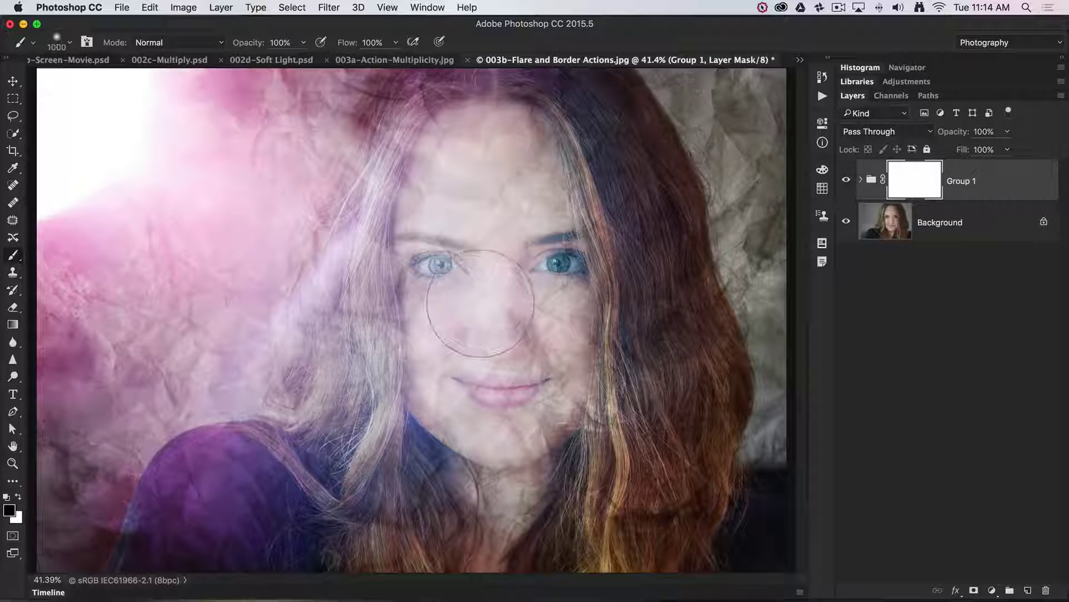
{"action": "key", "text": "bracketright"}
{"action": "key", "text": "bracketright"}
{"action": "key", "text": "bracketright"}
{"action": "key", "text": "bracketright"}
{"action": "key", "text": "bracketright"}
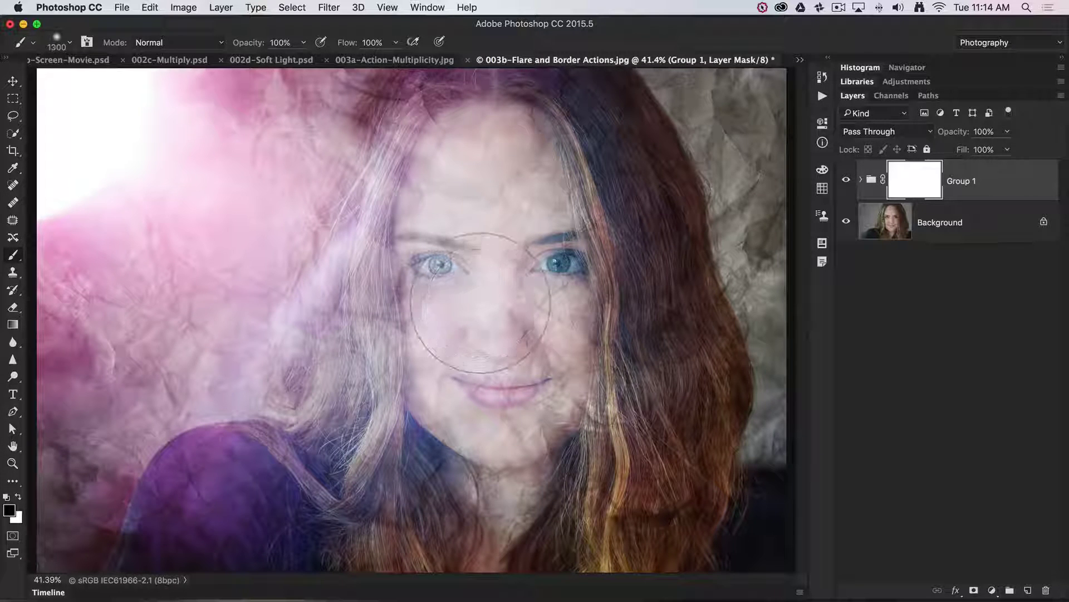
{"action": "left_click", "coordinate": [69, 61]}
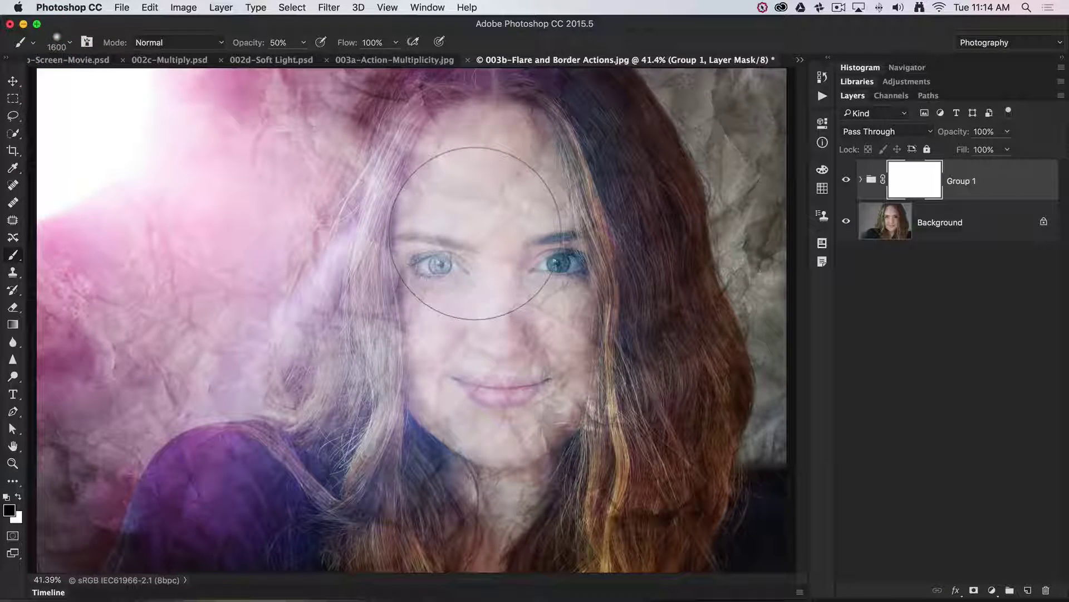
{"action": "mouse_move", "coordinate": [474, 233]}
{"action": "left_mouse_down"}
{"action": "mouse_move", "coordinate": [533, 241]}
{"action": "mouse_move", "coordinate": [490, 200]}
{"action": "mouse_move", "coordinate": [520, 119]}
{"action": "mouse_move", "coordinate": [554, 394]}
{"action": "mouse_move", "coordinate": [440, 509]}
{"action": "mouse_move", "coordinate": [529, 530]}
{"action": "mouse_move", "coordinate": [611, 460]}
{"action": "mouse_move", "coordinate": [560, 321]}
{"action": "mouse_move", "coordinate": [546, 375]}
{"action": "mouse_move", "coordinate": [530, 322]}
{"action": "mouse_move", "coordinate": [551, 198]}
{"action": "mouse_move", "coordinate": [475, 236]}
{"action": "mouse_move", "coordinate": [537, 453]}
{"action": "mouse_move", "coordinate": [475, 410]}
{"action": "mouse_move", "coordinate": [530, 453]}
{"action": "mouse_move", "coordinate": [919, 426]}
{"action": "left_mouse_up"}
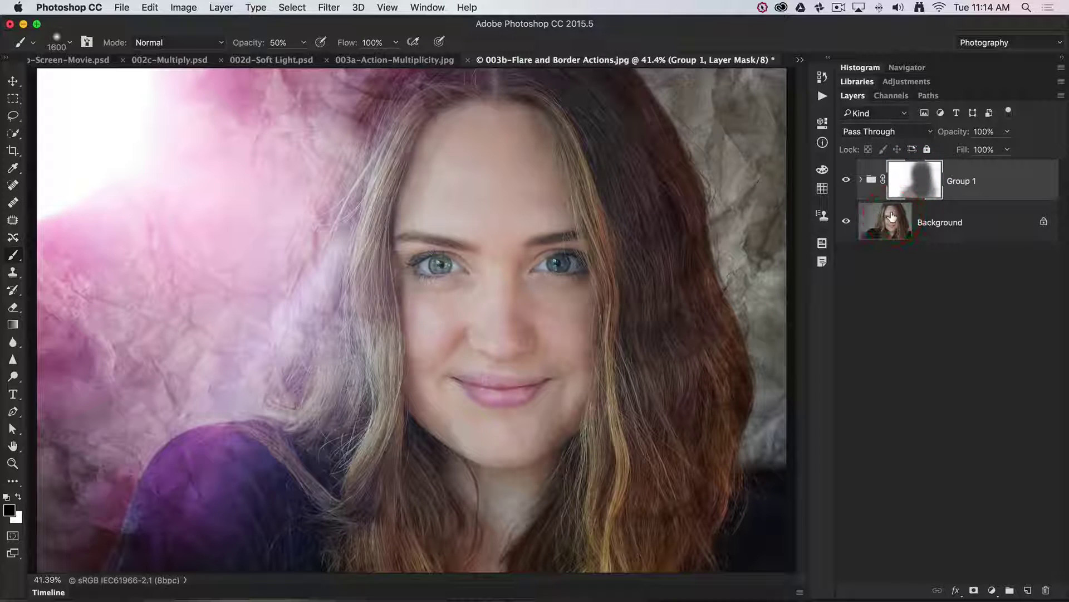
{"action": "key", "text": "XF86AudioLowerVolume"}
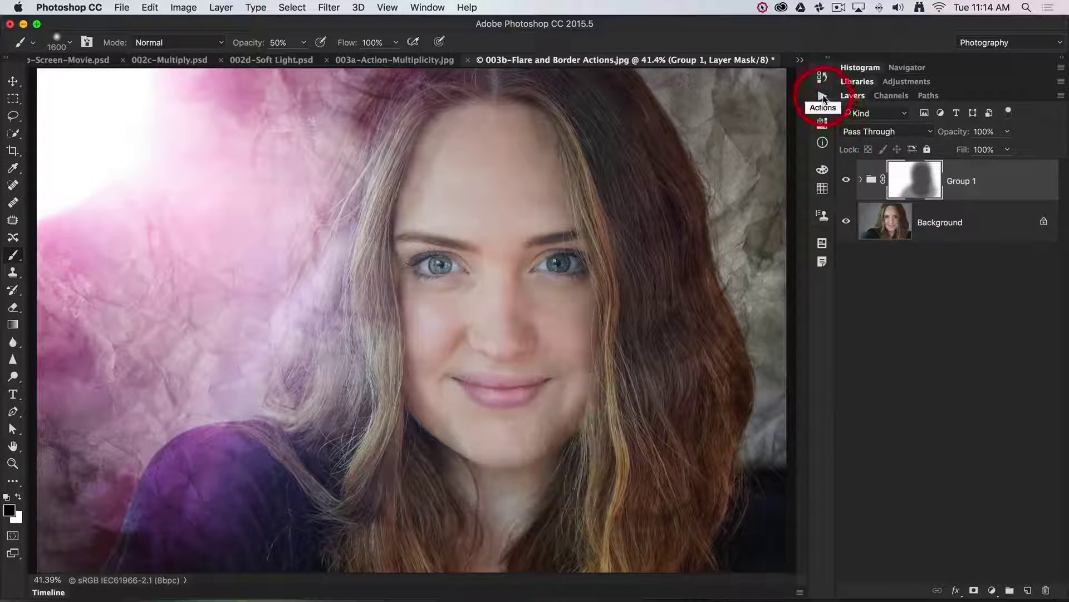
Step: Run the White Border action from the ESP-Borders&Textures set and continue past its instructions
{"action": "left_click", "coordinate": [823, 96]}
{"action": "left_click", "coordinate": [658, 109]}
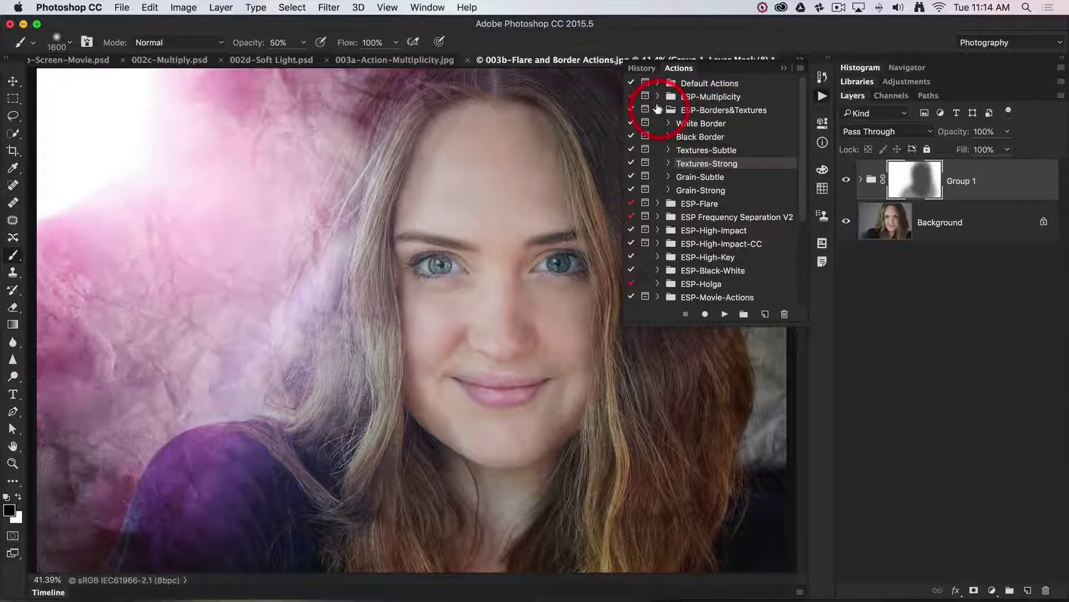
{"action": "left_click", "coordinate": [658, 109]}
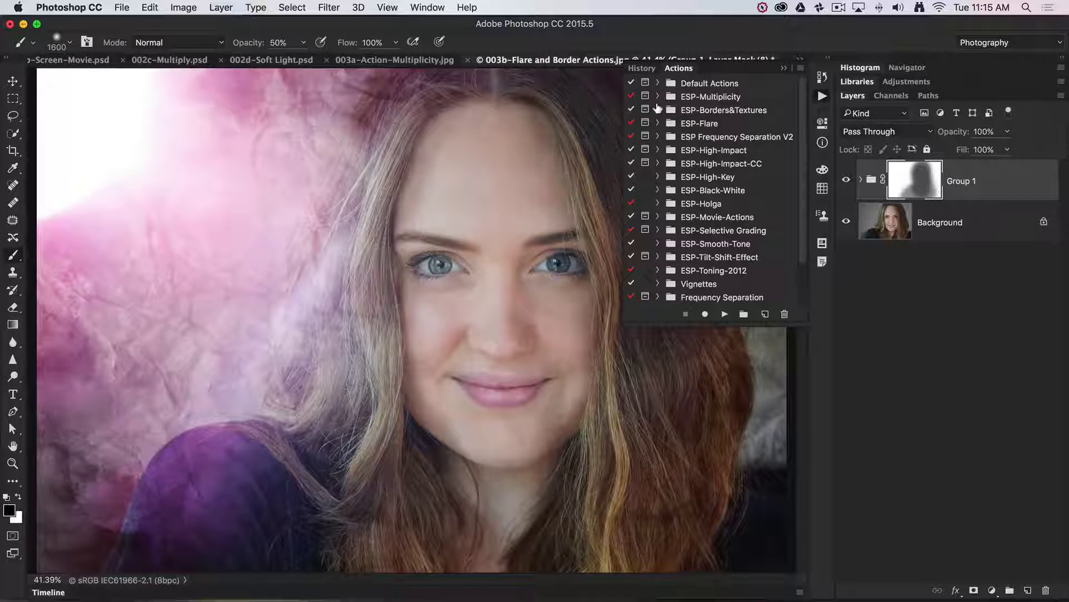
{"action": "left_click", "coordinate": [657, 109]}
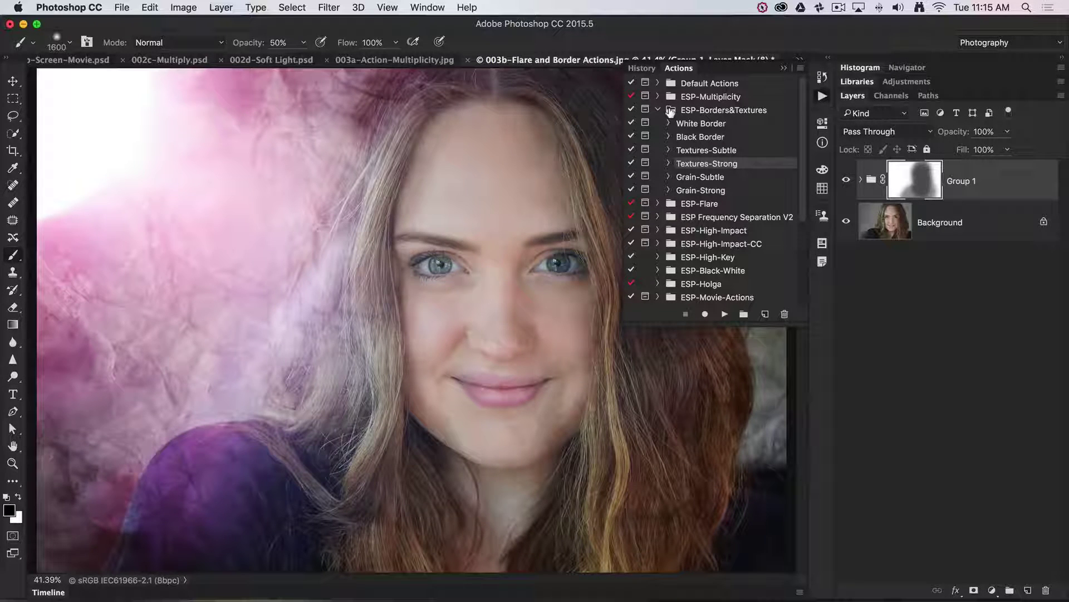
{"action": "left_click", "coordinate": [719, 125]}
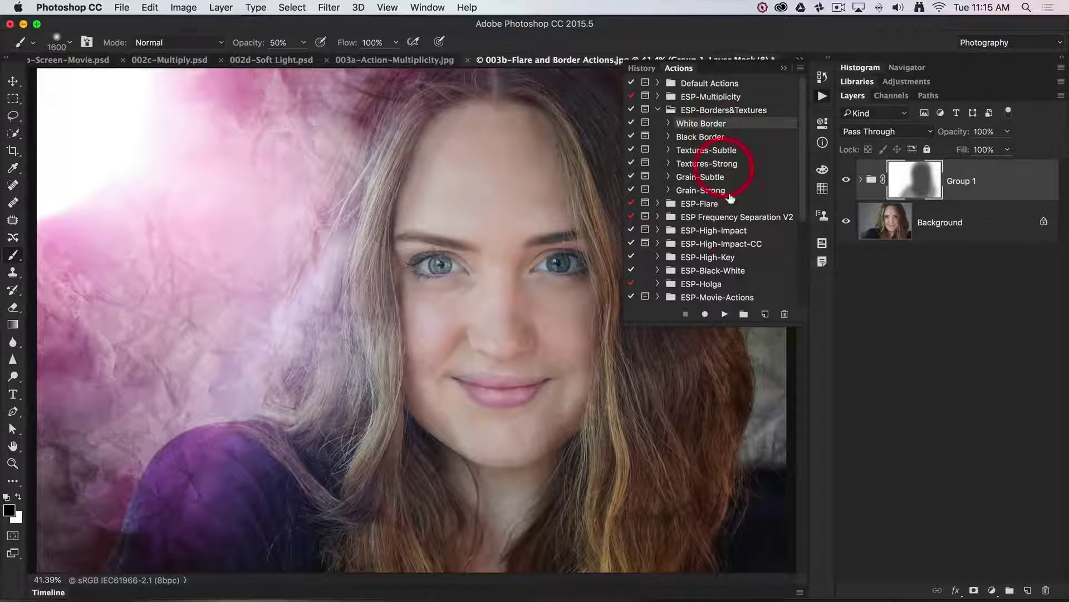
{"action": "left_click", "coordinate": [724, 315]}
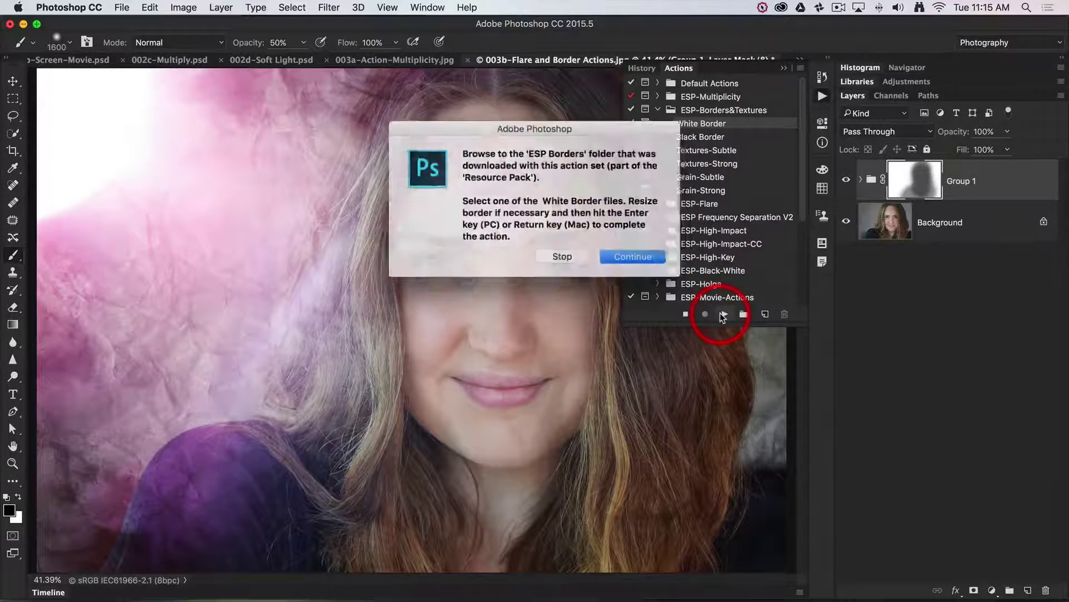
{"action": "left_click", "coordinate": [629, 255]}
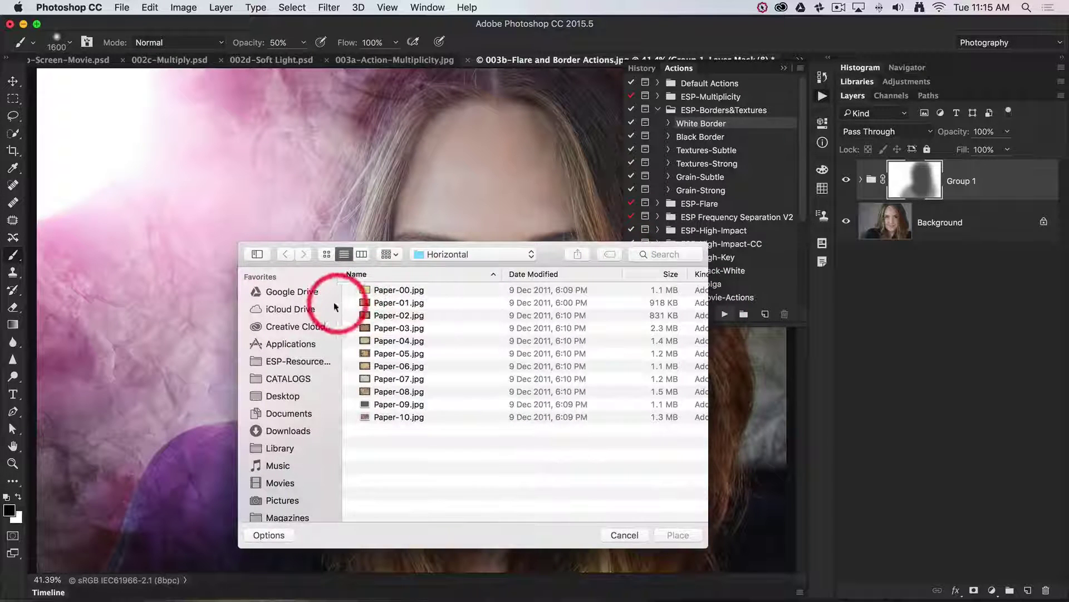
Step: Place ESP-Border-1.jpg from the White-Horizontal folder of ESP-Borders in the ESP-Resource-Pack
{"action": "left_click", "coordinate": [296, 362]}
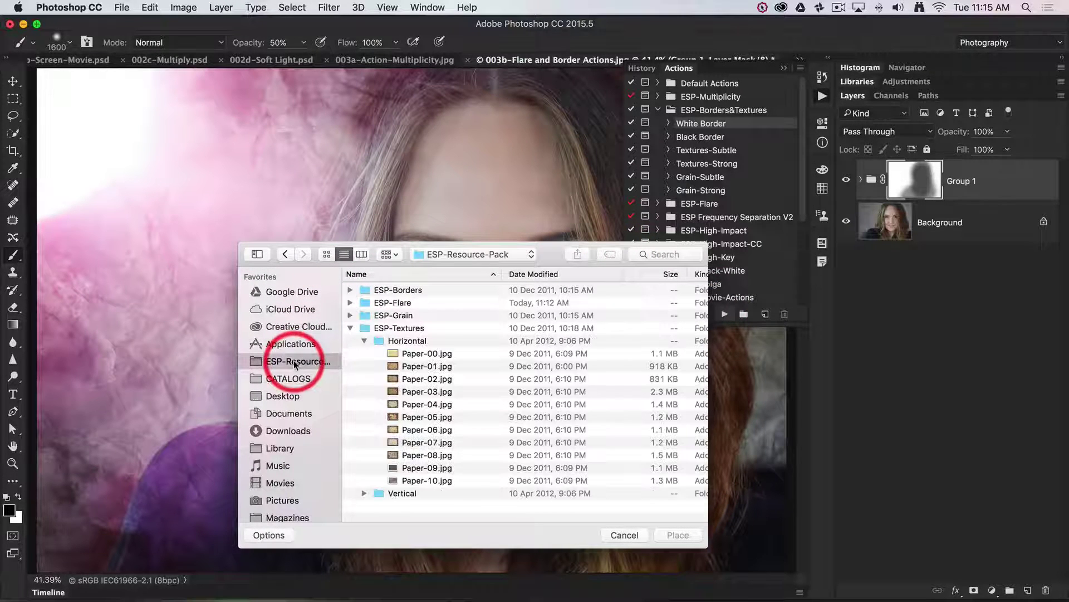
{"action": "left_click", "coordinate": [364, 341]}
{"action": "left_click", "coordinate": [350, 329]}
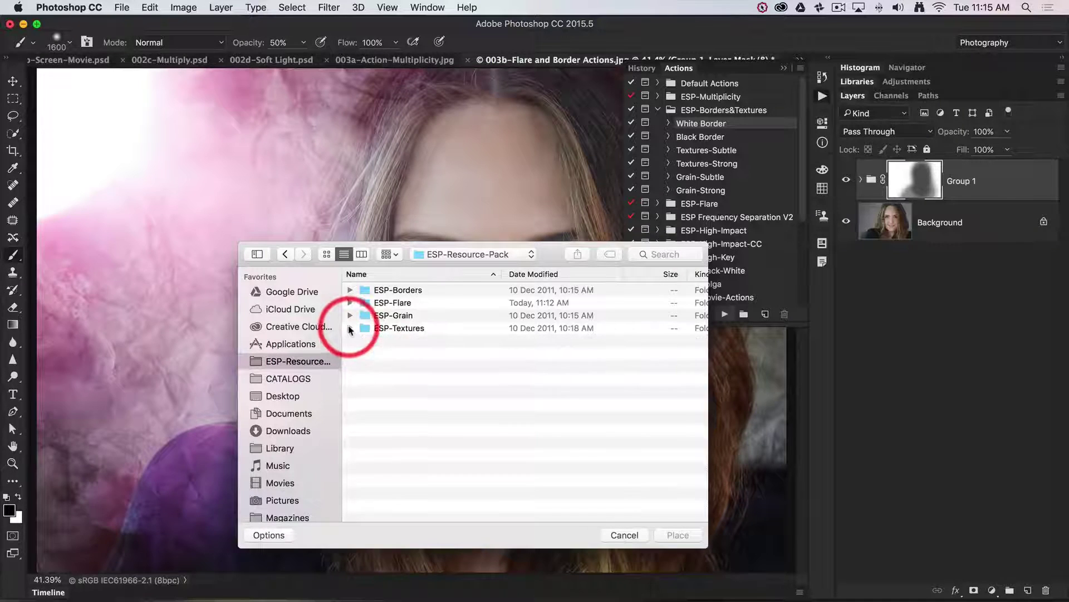
{"action": "left_click", "coordinate": [351, 290]}
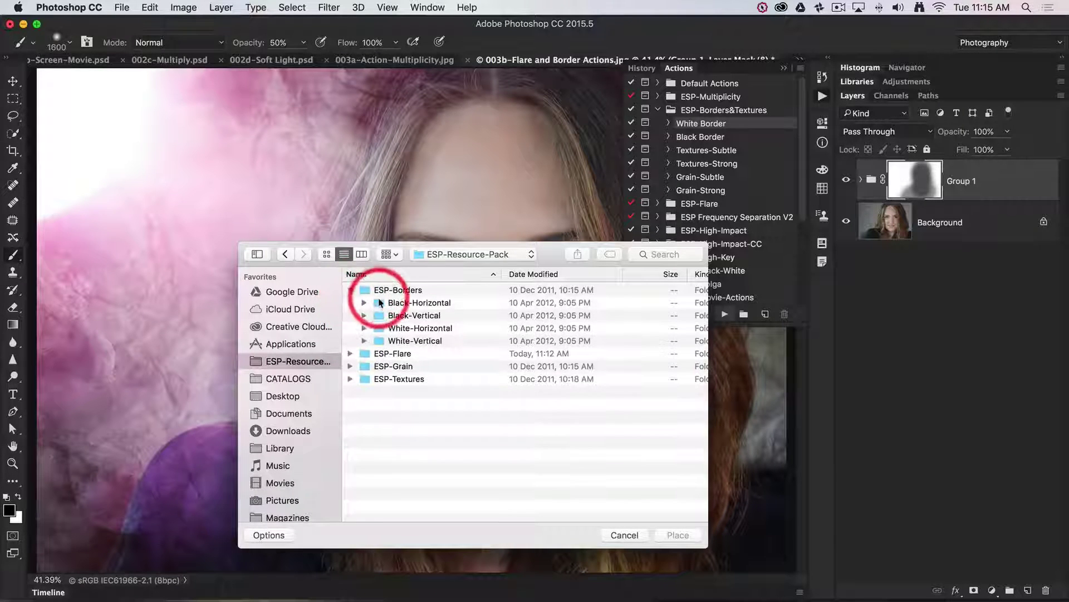
{"action": "left_click", "coordinate": [363, 328]}
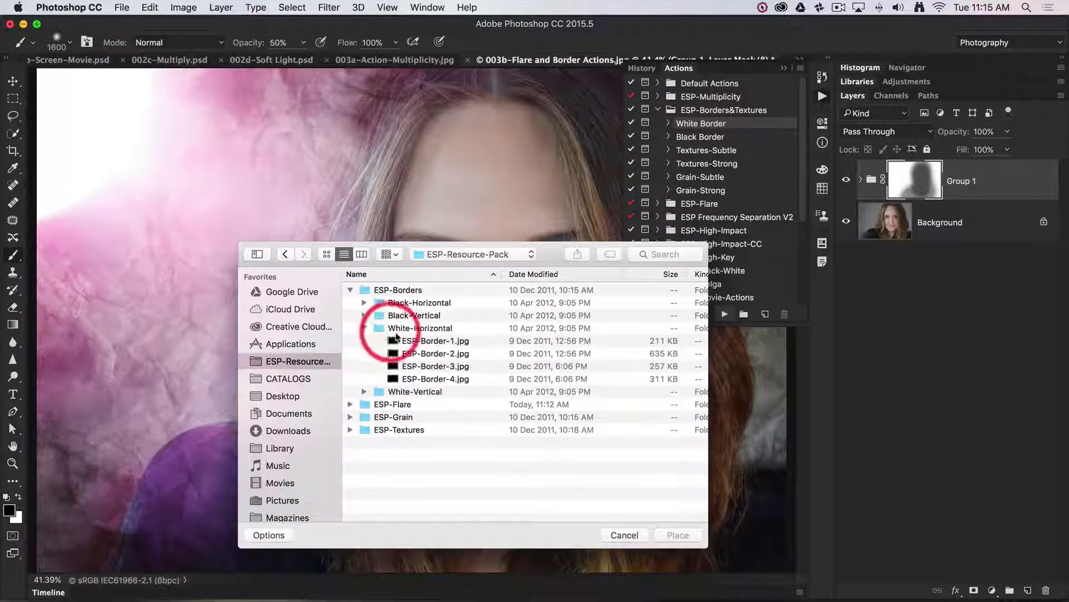
{"action": "left_click", "coordinate": [410, 341]}
{"action": "left_click", "coordinate": [678, 535]}
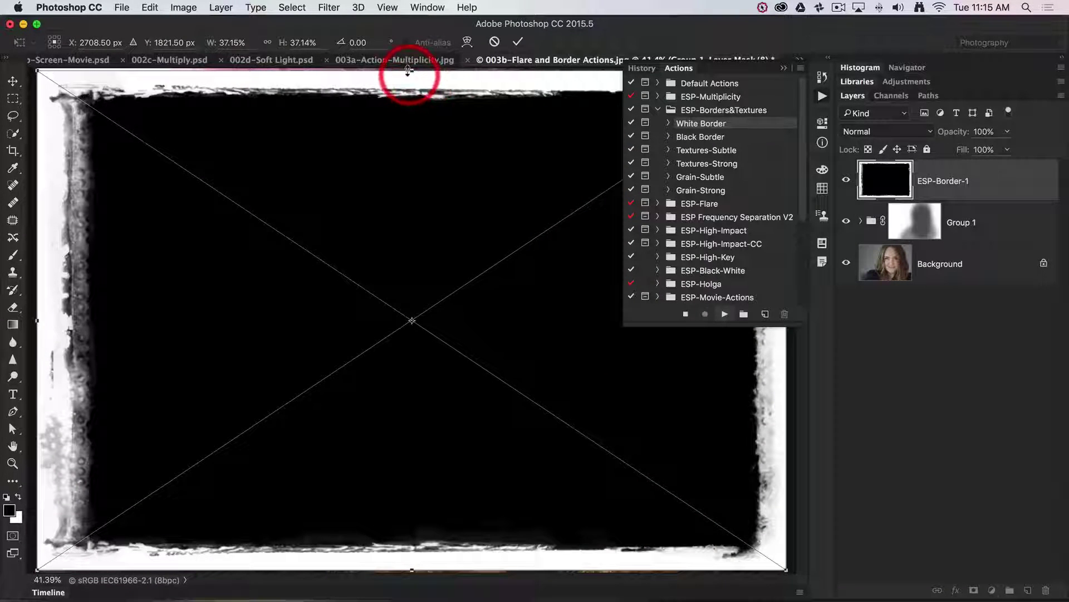
Step: Stretch the placed border vertically to a height of 37.56% so it covers the canvas's upper and lower edges, and commit the placement
{"action": "left_click_drag", "start_coordinate": [411, 70], "coordinate": [411, 67]}
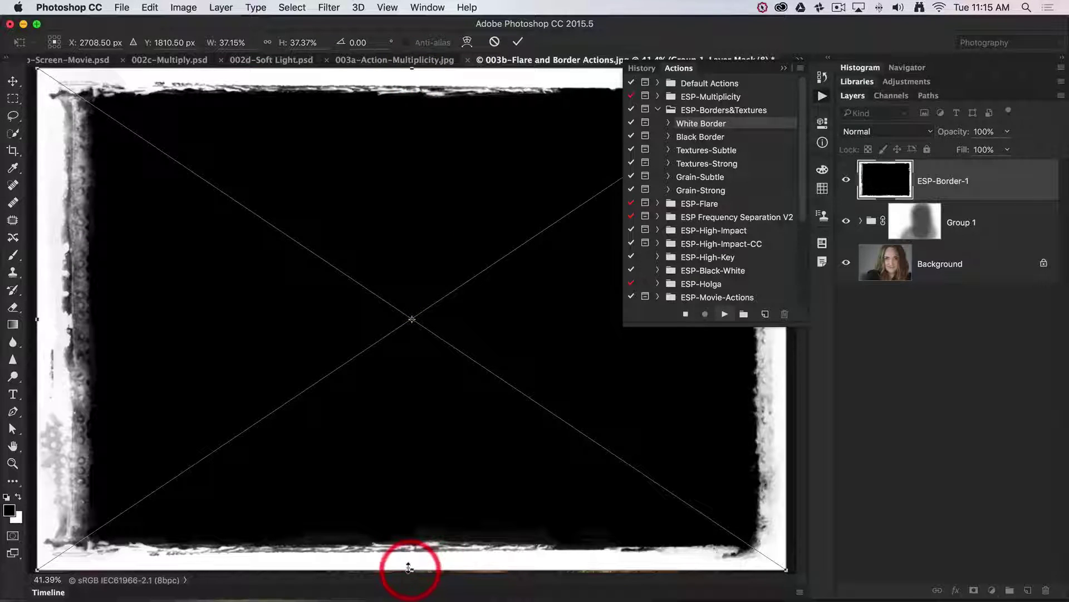
{"action": "left_click_drag", "start_coordinate": [410, 566], "coordinate": [409, 569]}
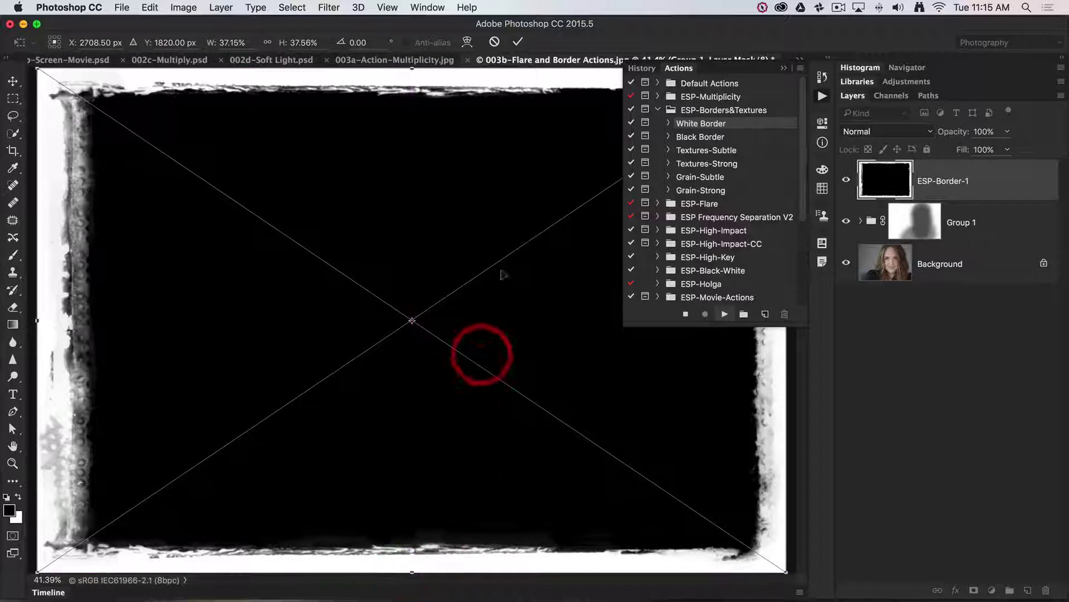
{"action": "left_click", "coordinate": [518, 42]}
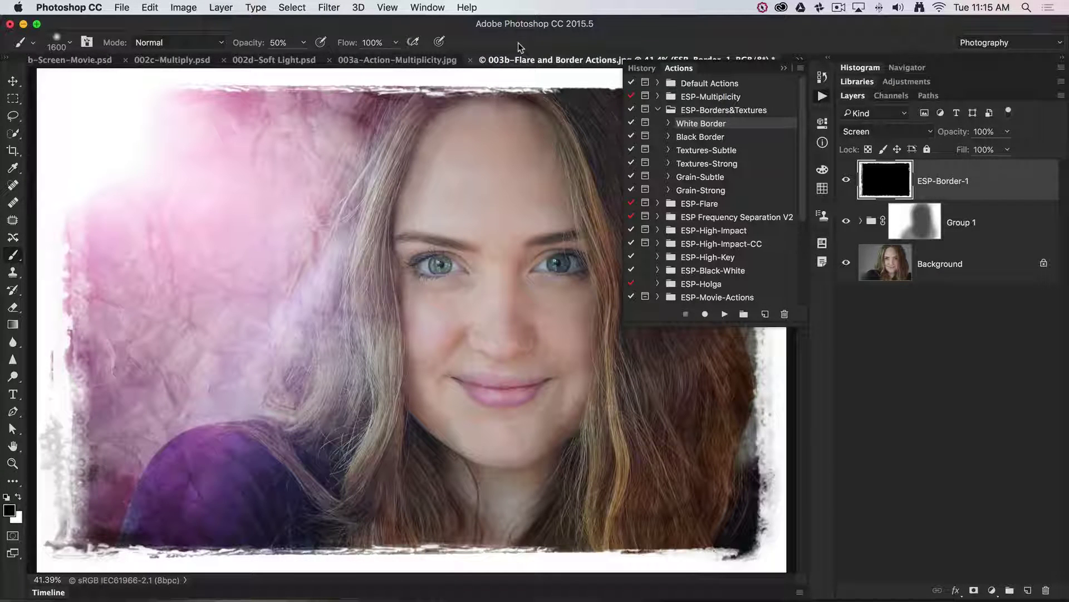
{"action": "left_click", "coordinate": [784, 68]}
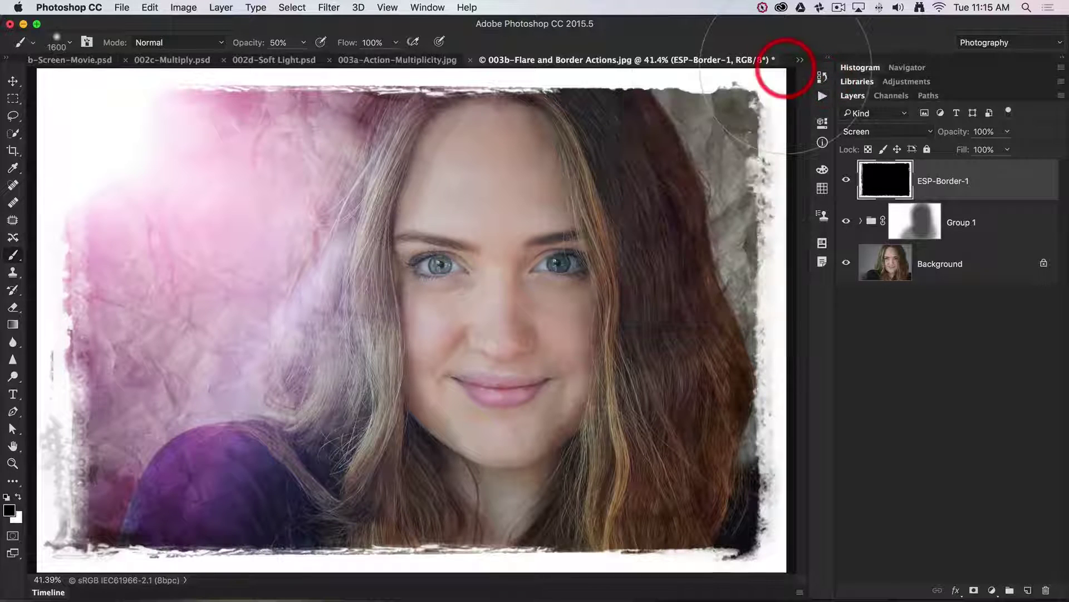
{"action": "key", "text": "XF86AudioLowerVolume"}
{"action": "key", "text": "XF86AudioLowerVolume"}
{"action": "key", "text": "XF86AudioLowerVolume"}
{"action": "key", "text": "XF86AudioLowerVolume"}
{"action": "key", "text": "XF86AudioLowerVolume"}
{"action": "key", "text": "XF86AudioLowerVolume"}
{"action": "key", "text": "XF86AudioLowerVolume"}
{"action": "key", "text": "XF86AudioLowerVolume"}
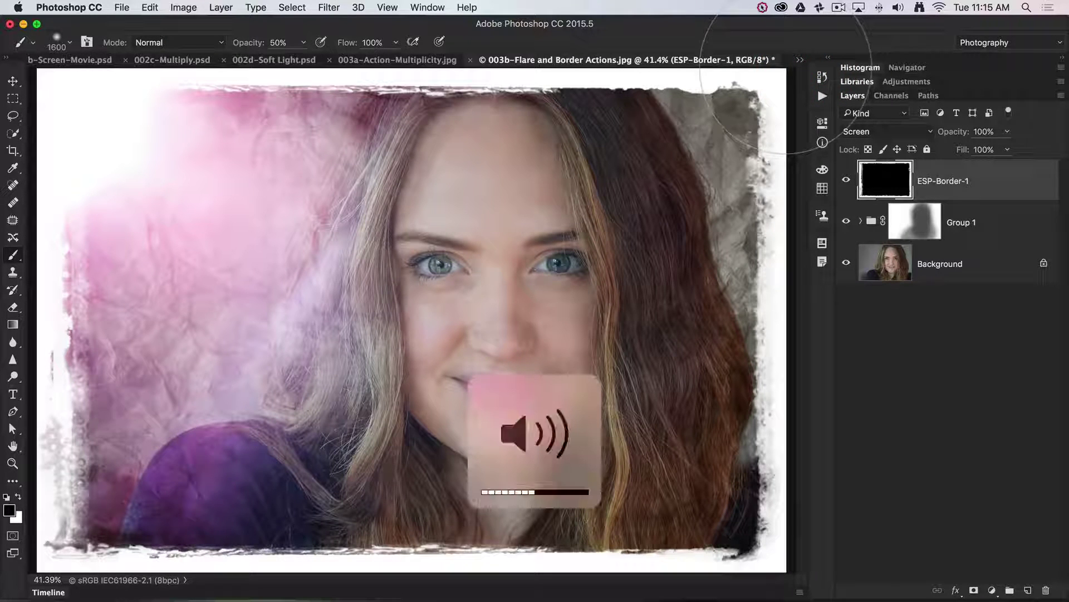